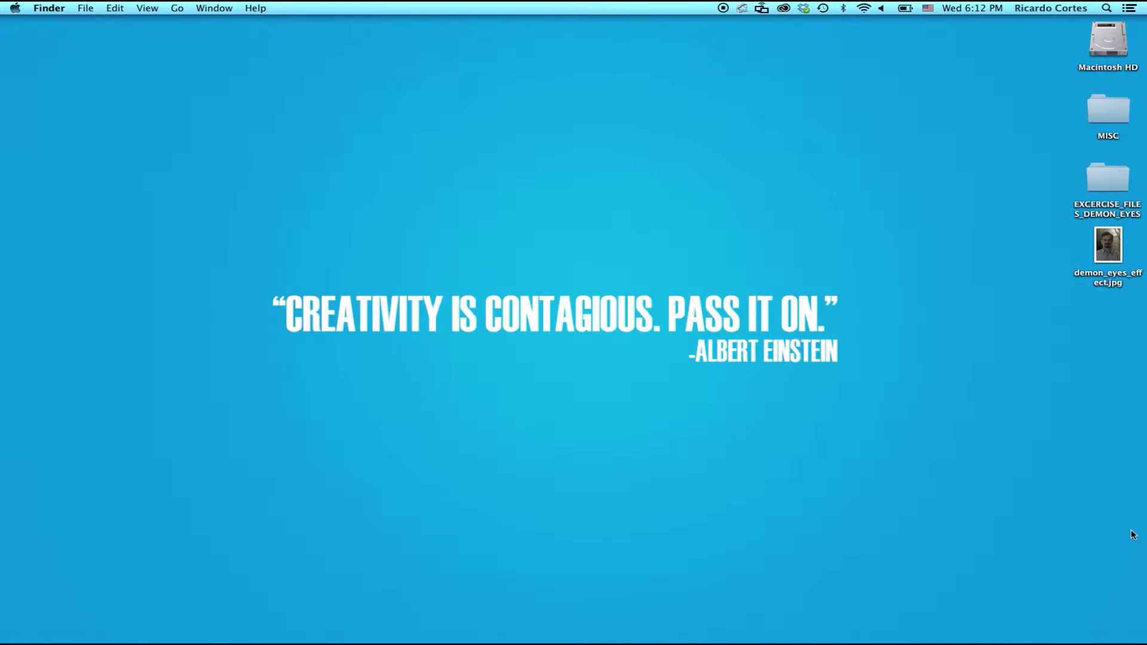
Preview the finished demon_eyes_effect.jpg result in Quick Look
{"action": "left_click", "coordinate": [1118, 257]}
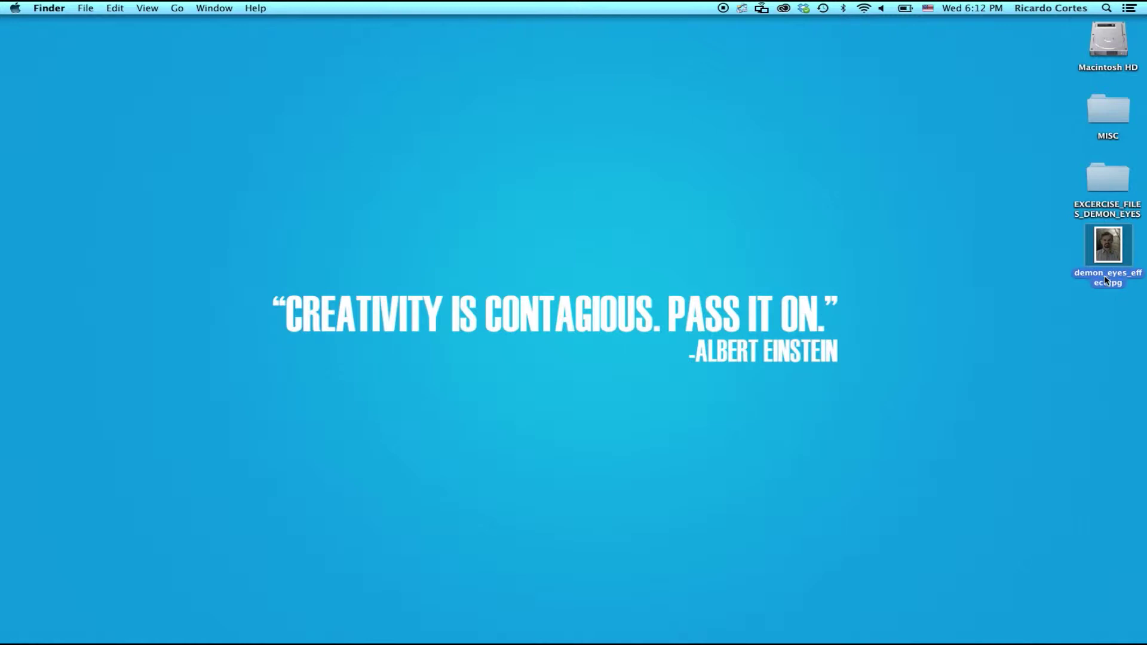
{"action": "key", "text": "space"}
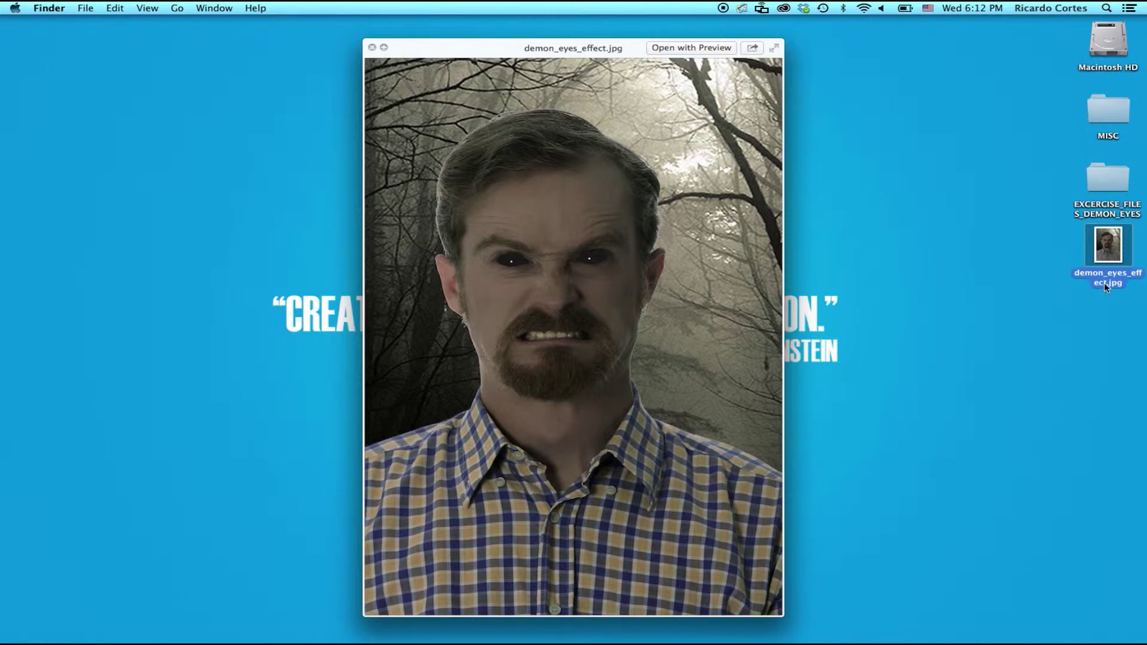
{"action": "key", "text": "space"}
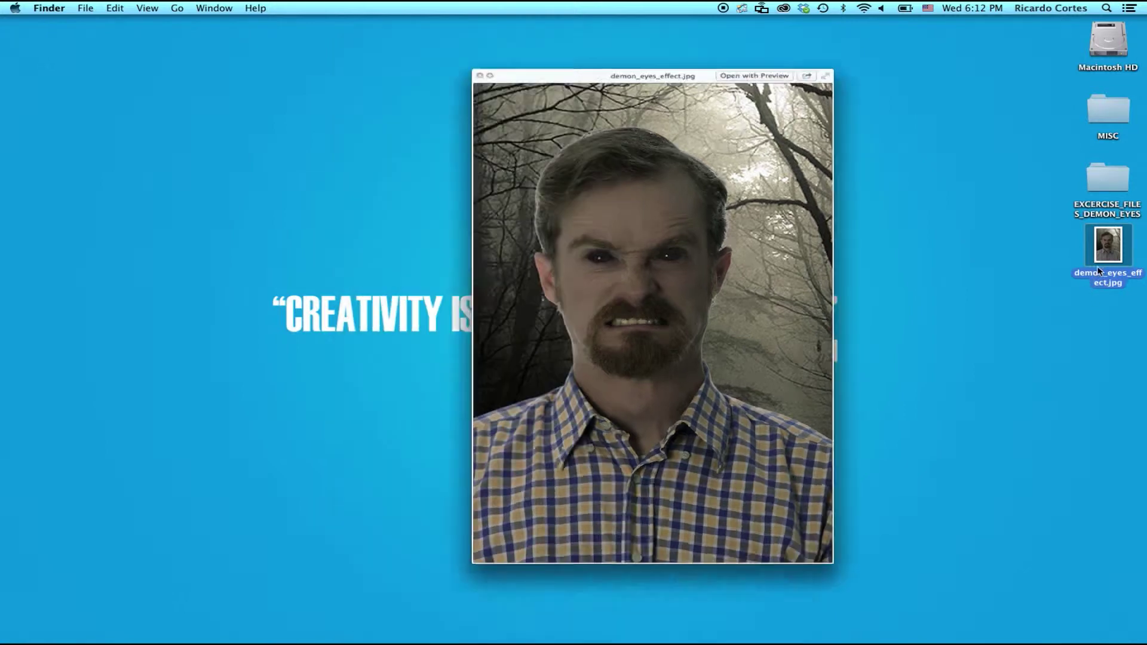
Open angry_man.jpg from EXCERCISE_FILES_DEMON_EYES > Phase 1 with Photoshop CC
{"action": "left_click", "coordinate": [1109, 176]}
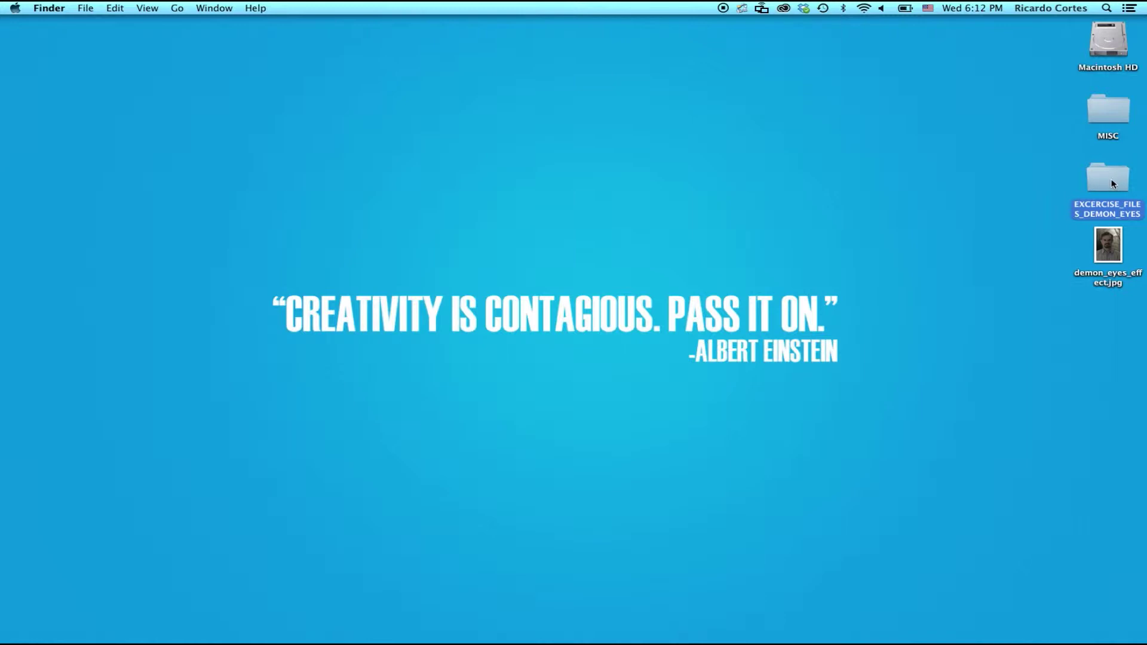
{"action": "double_click", "coordinate": [1109, 177]}
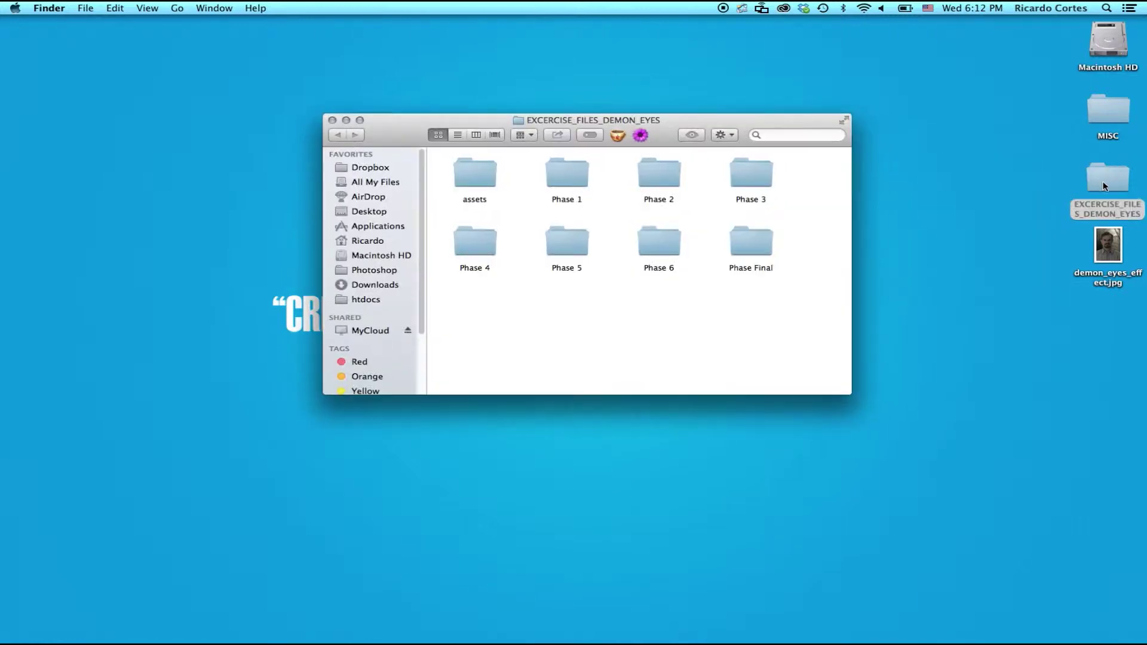
{"action": "double_click", "coordinate": [568, 176]}
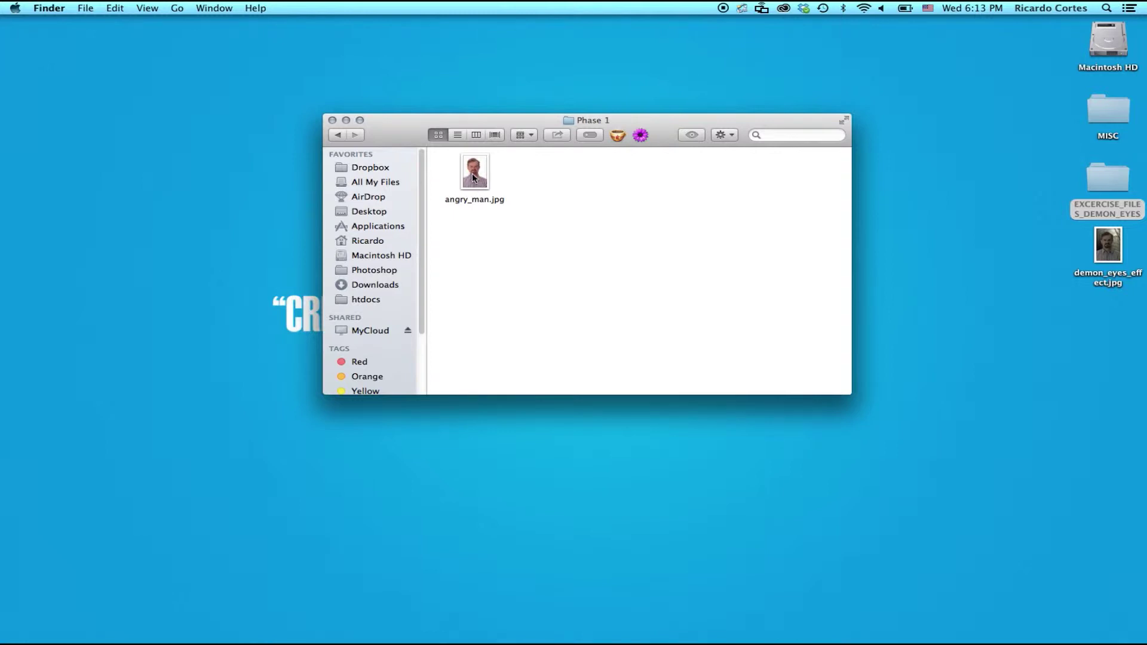
{"action": "left_click", "coordinate": [475, 179]}
{"action": "right_click", "coordinate": [480, 179]}
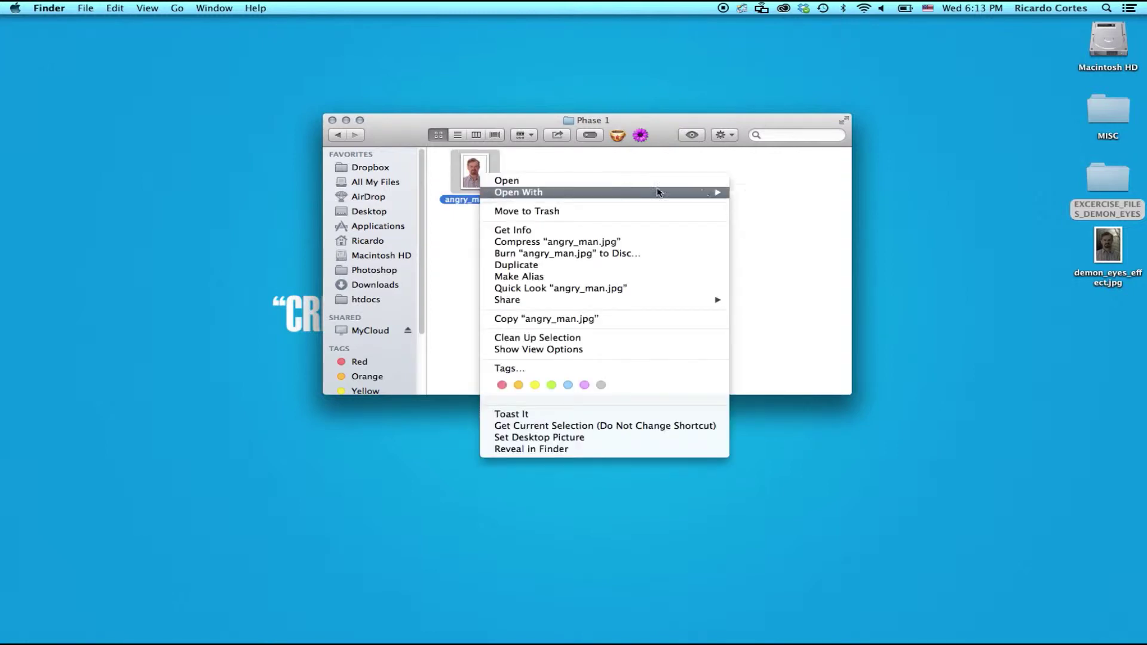
{"action": "mouse_move", "coordinate": [715, 188]}
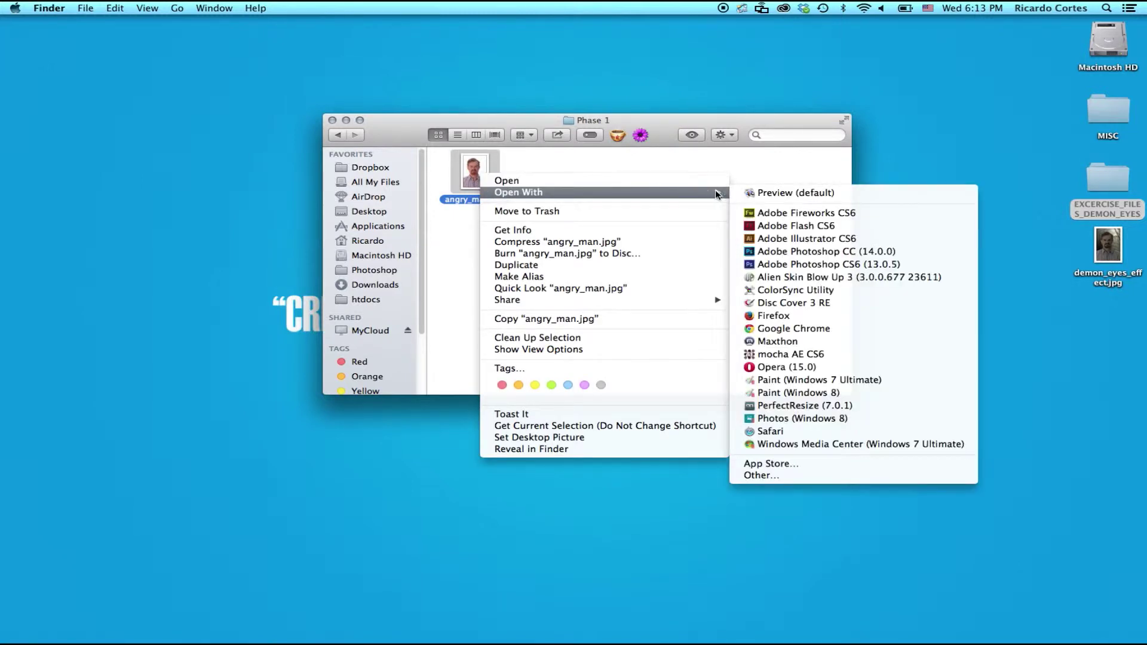
{"action": "left_click", "coordinate": [874, 256]}
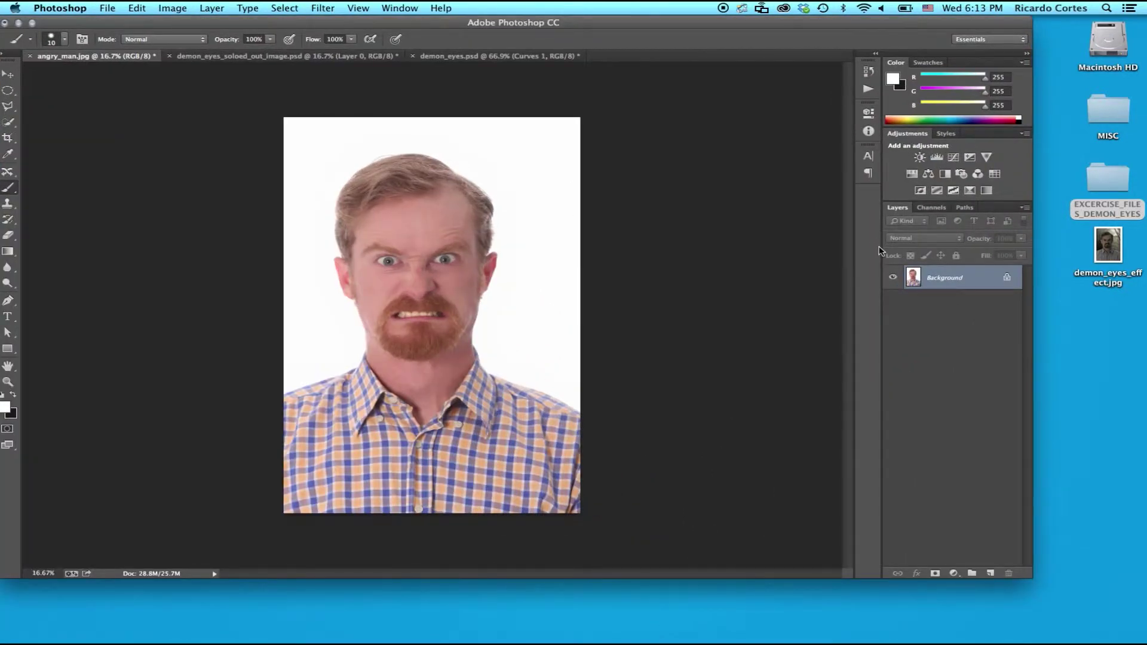
Duplicate the Background layer, hide the original, and return to the exercise files folder
{"action": "left_click_drag", "start_coordinate": [957, 277], "coordinate": [989, 574]}
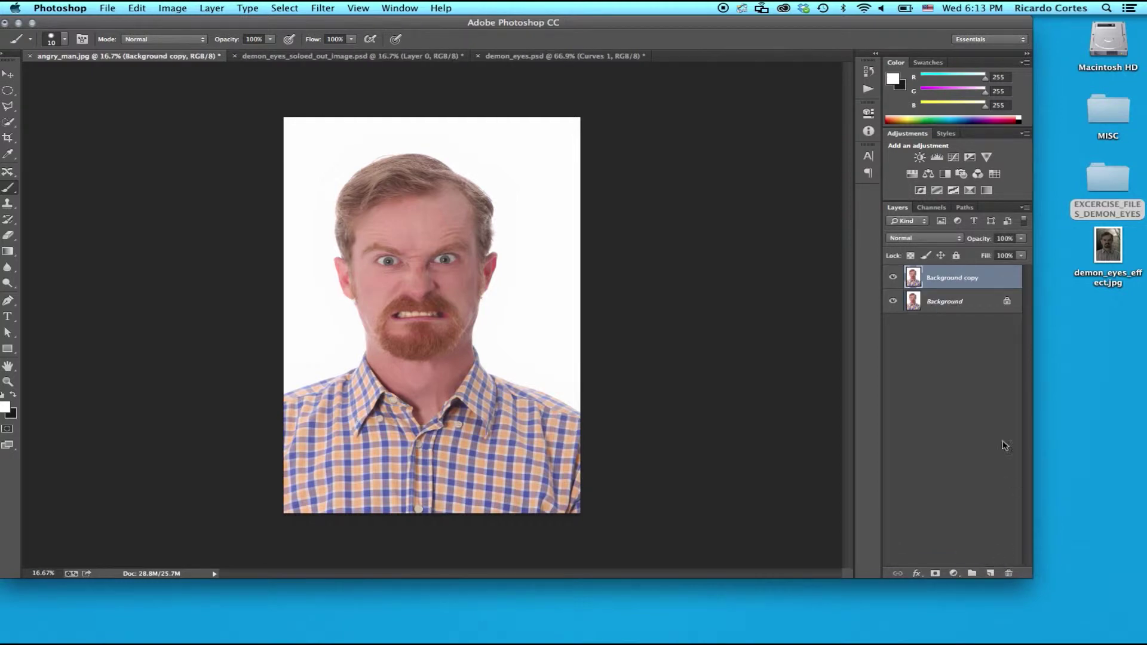
{"action": "left_click", "coordinate": [892, 301]}
{"action": "double_click", "coordinate": [1104, 178]}
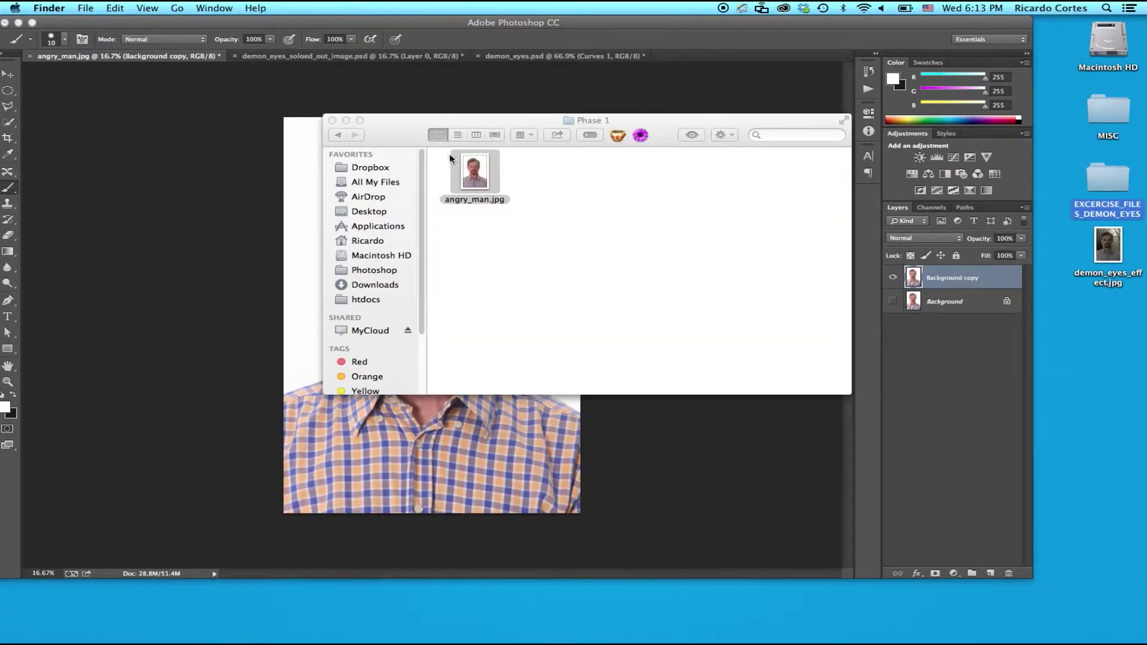
{"action": "left_click", "coordinate": [337, 136]}
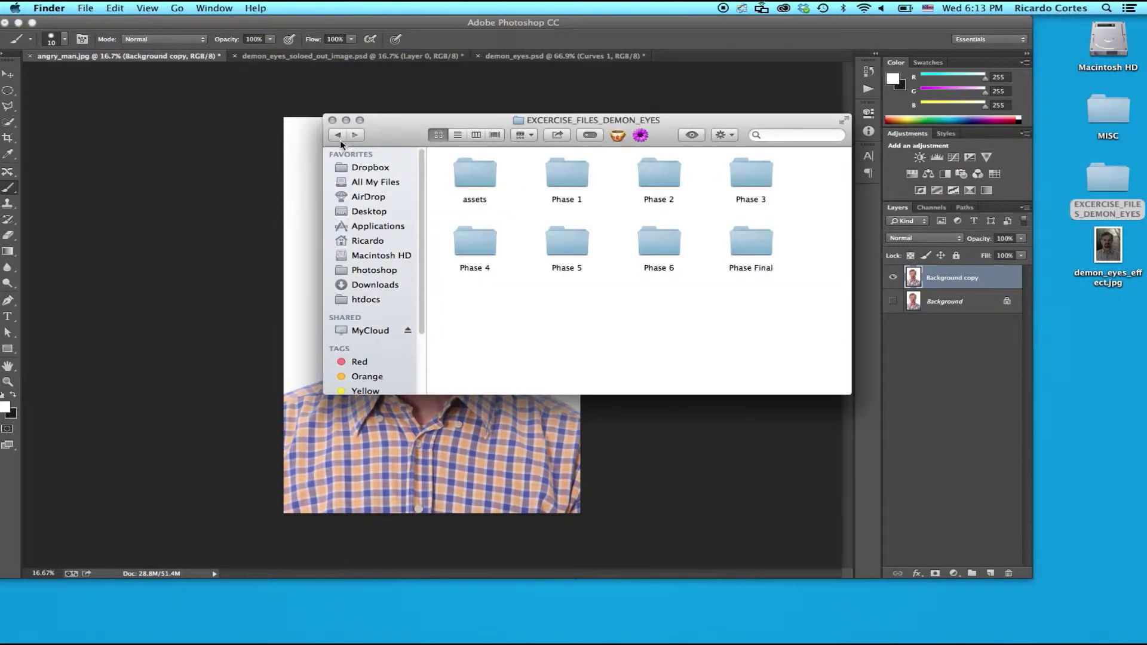
Open demon_eyes_soloed_out_image.psd from Phase 2 and clip Curves 1 to Layer 1 in demon_eyes.psd
{"action": "double_click", "coordinate": [659, 173]}
{"action": "double_click", "coordinate": [478, 178]}
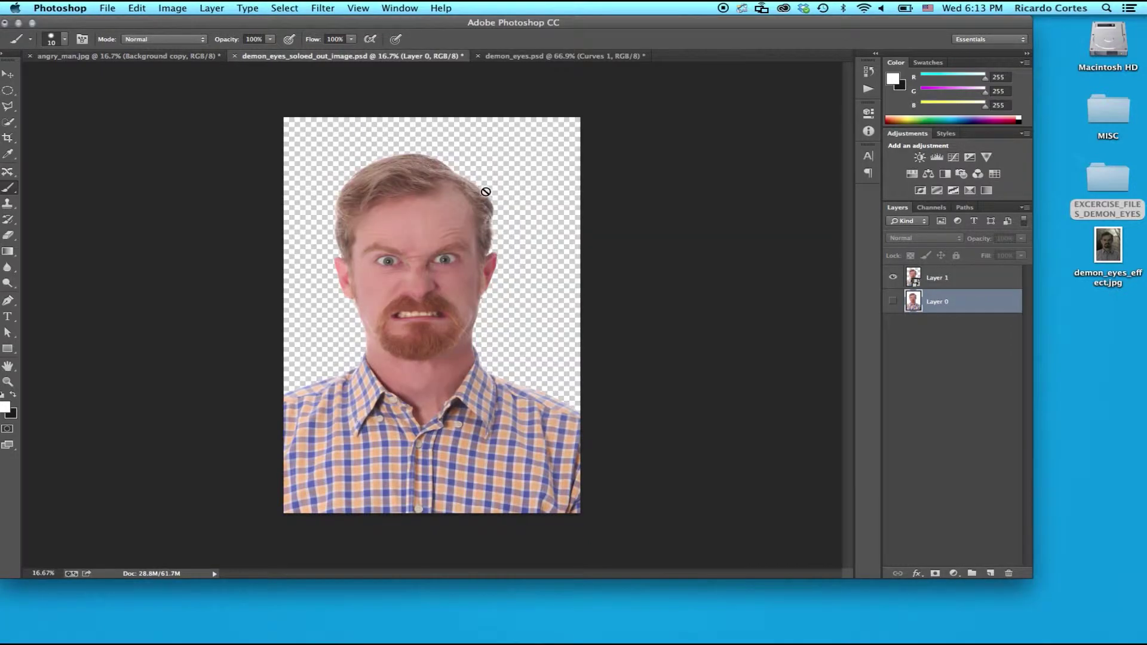
{"action": "key", "text": "ctrl+Tab"}
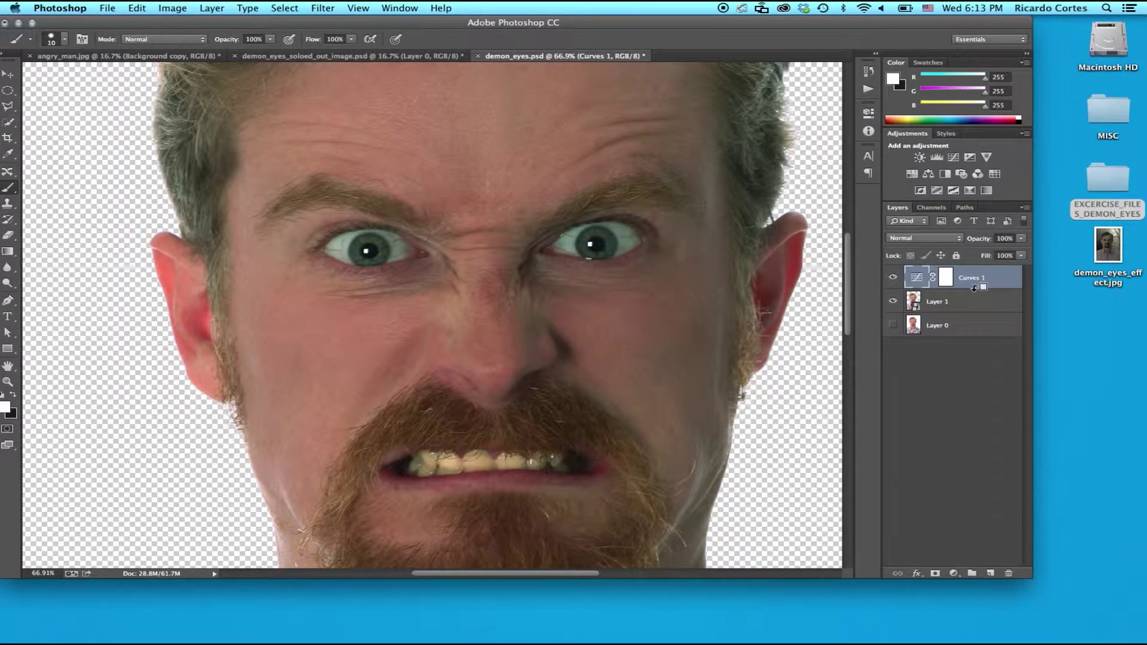
{"action": "left_click", "coordinate": [974, 288], "text": "alt"}
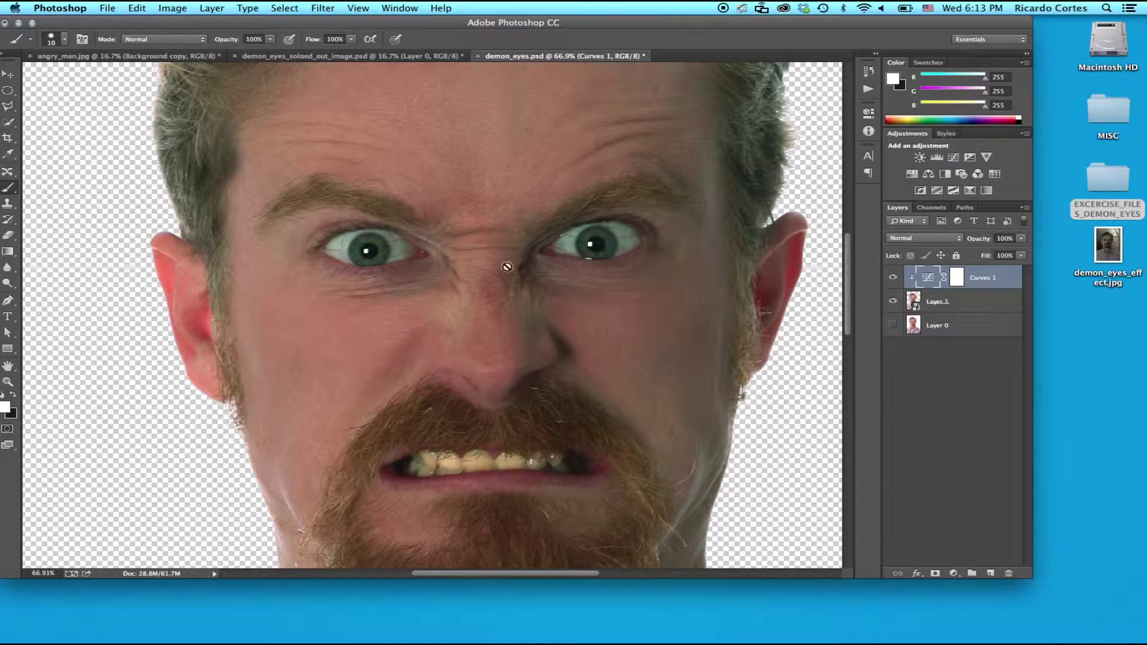
{"action": "left_click", "coordinate": [869, 114]}
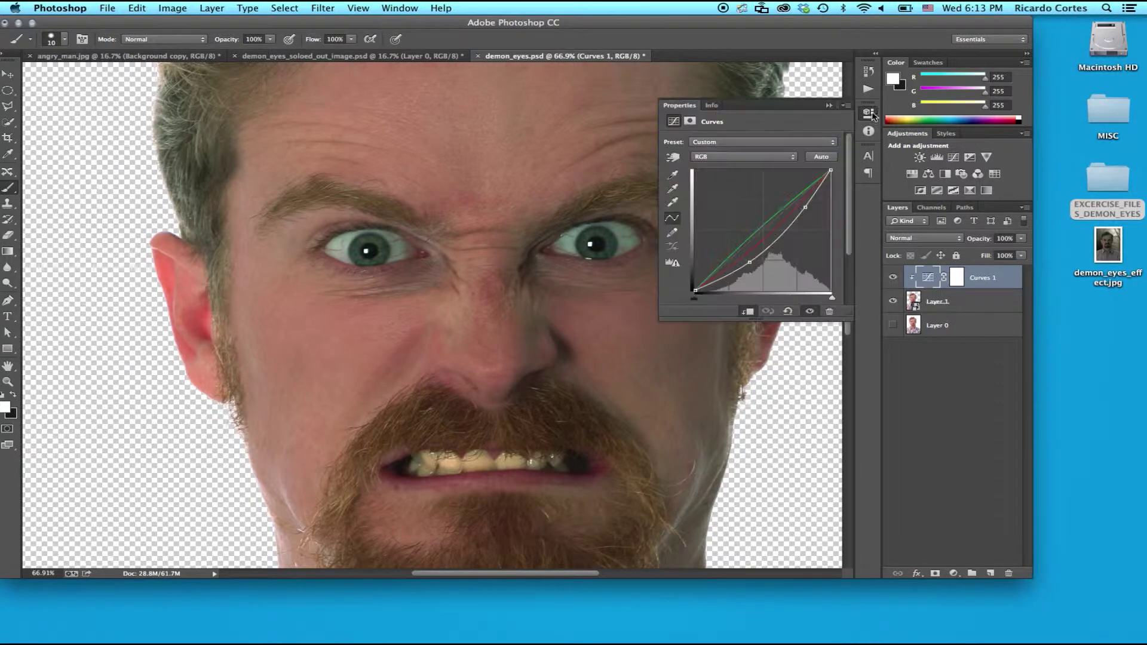
{"action": "left_click", "coordinate": [795, 157]}
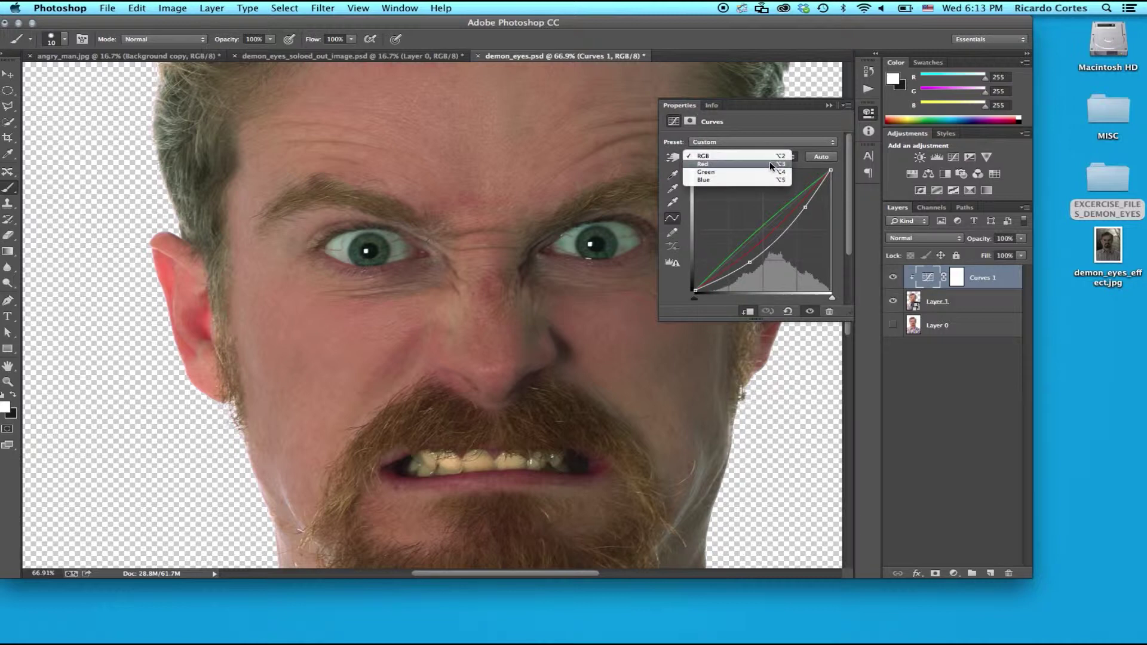
{"action": "left_click", "coordinate": [794, 165]}
{"action": "left_click", "coordinate": [790, 162]}
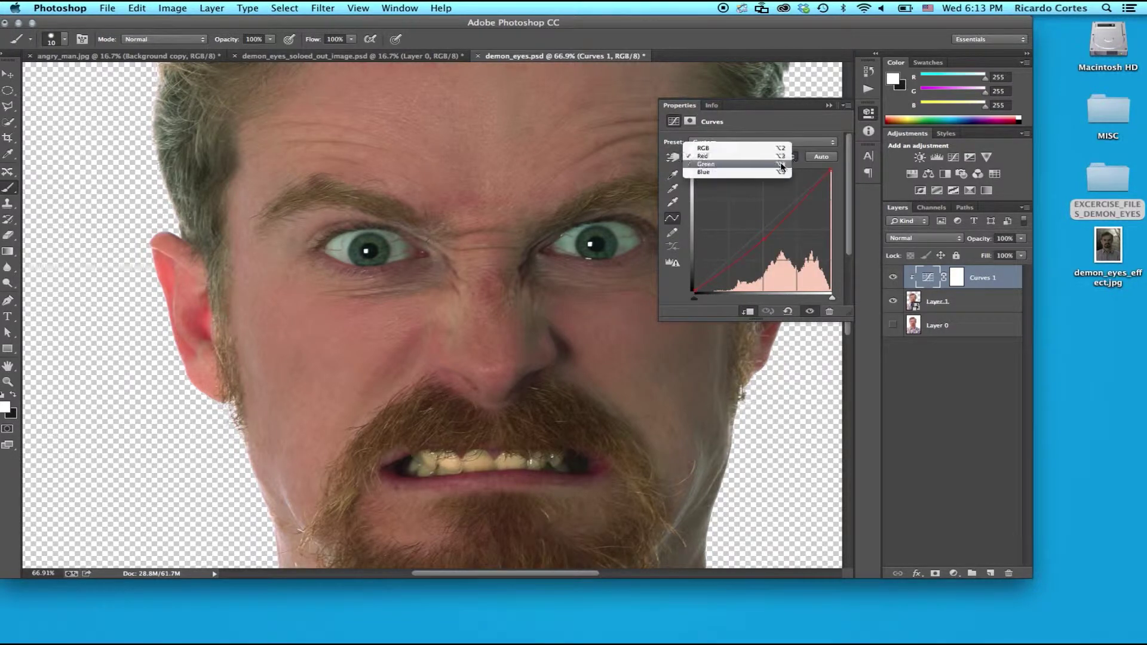
{"action": "left_click", "coordinate": [787, 165]}
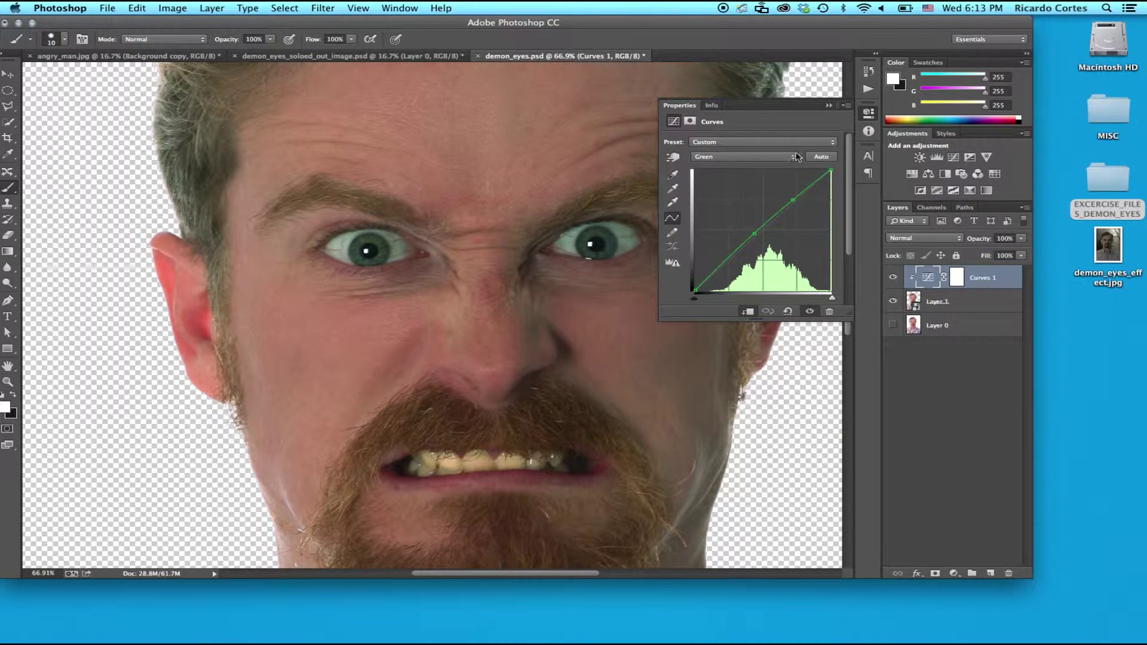
{"action": "left_click", "coordinate": [829, 106]}
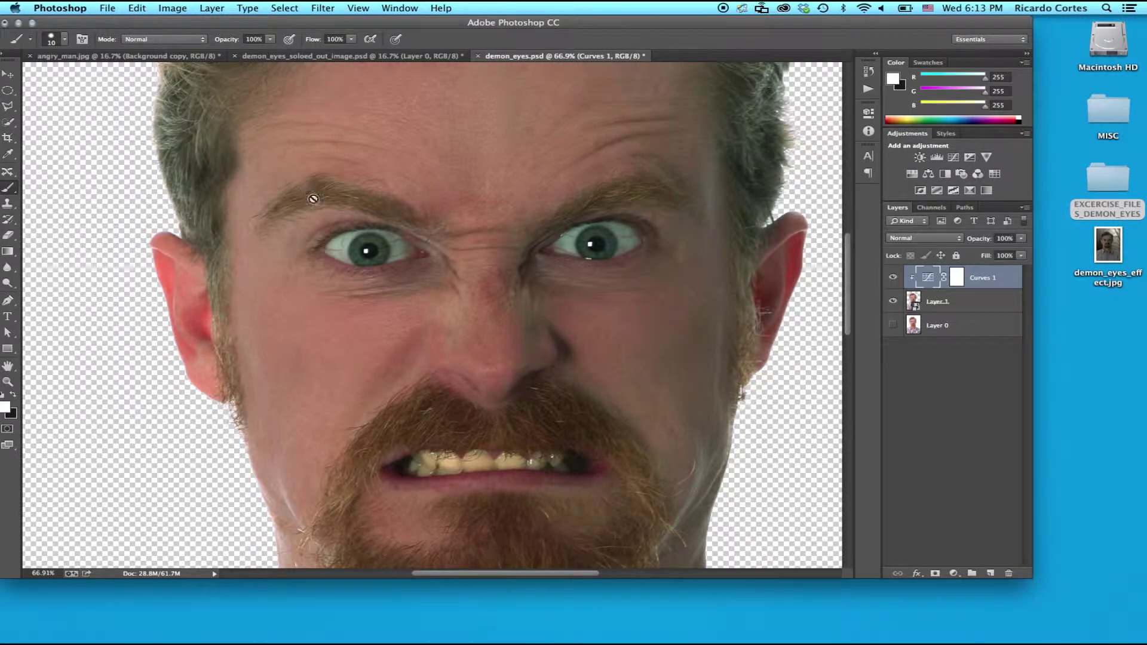
Create a new layer named blackeyes, then make Layer 1 the active layer
{"action": "key", "text": "super+shift+n"}
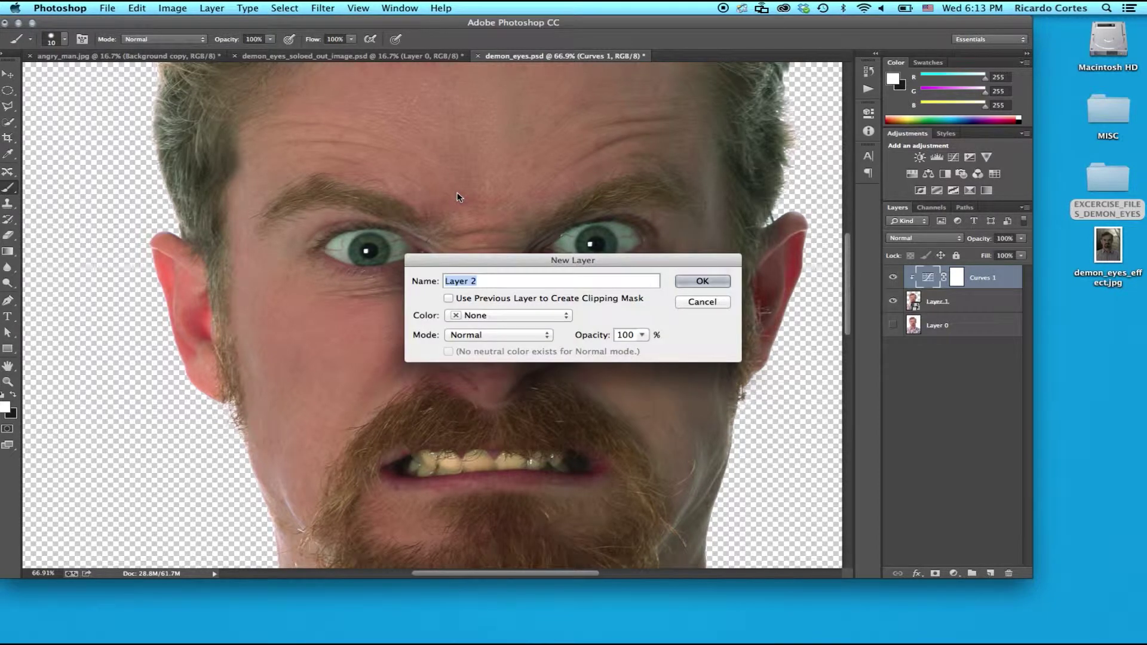
{"action": "type", "text": "blackeyes"}
{"action": "key", "text": "Return"}
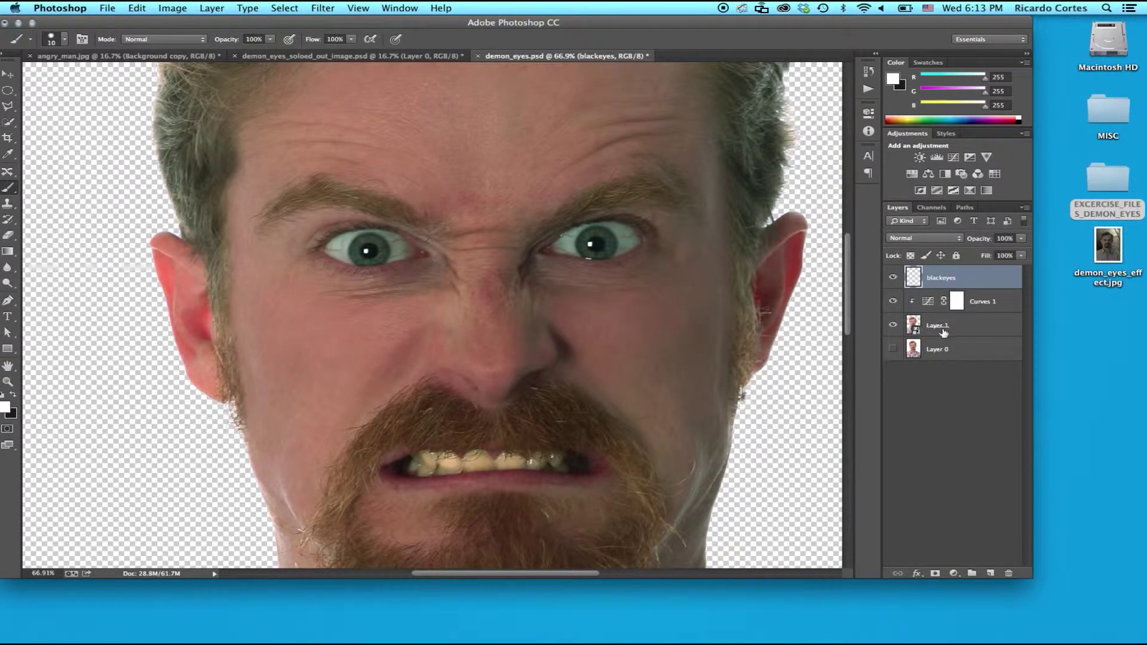
{"action": "left_click", "coordinate": [972, 326]}
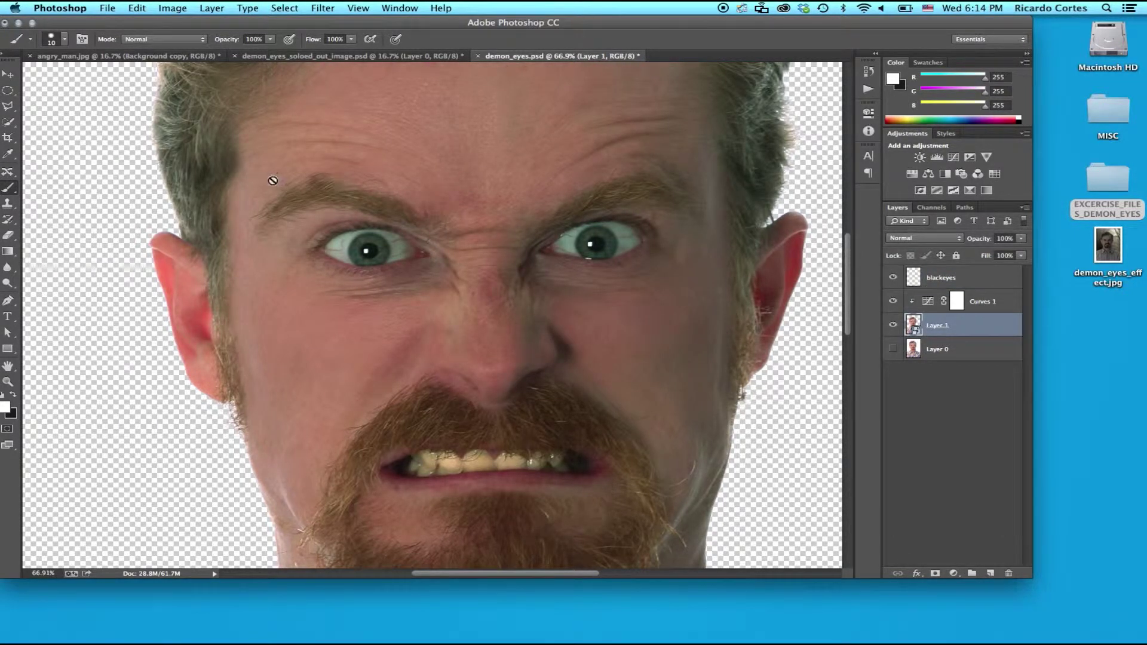
Select both eyes on Layer 1 with the Quick Selection tool, then activate the blackeyes layer
{"action": "left_click", "coordinate": [7, 124]}
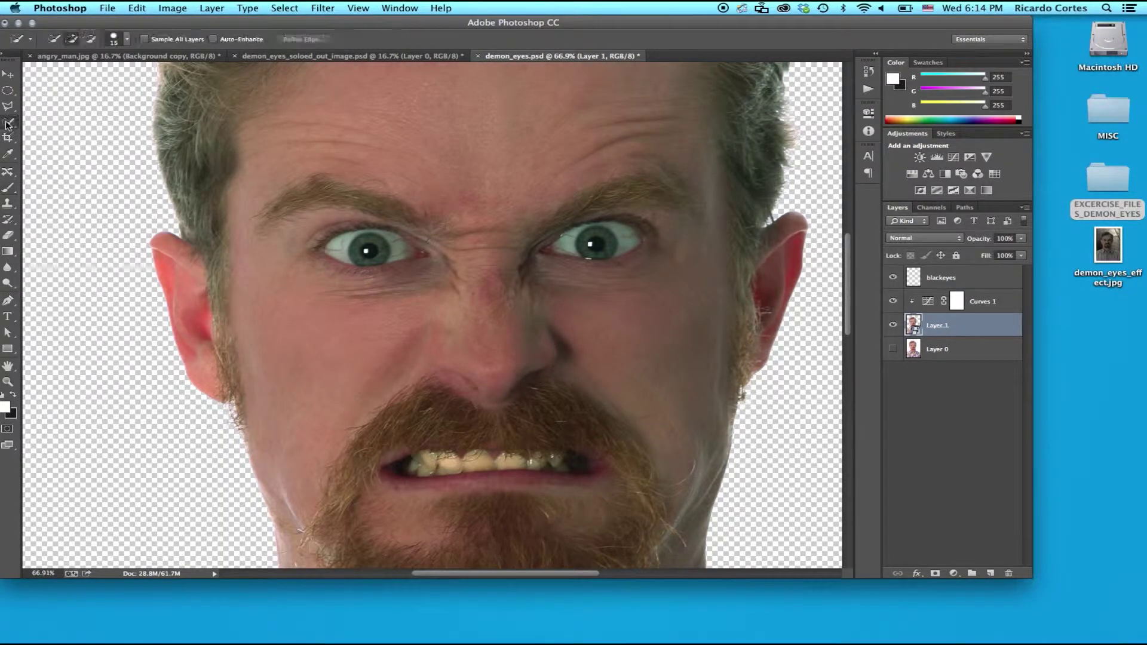
{"action": "left_click", "coordinate": [8, 125]}
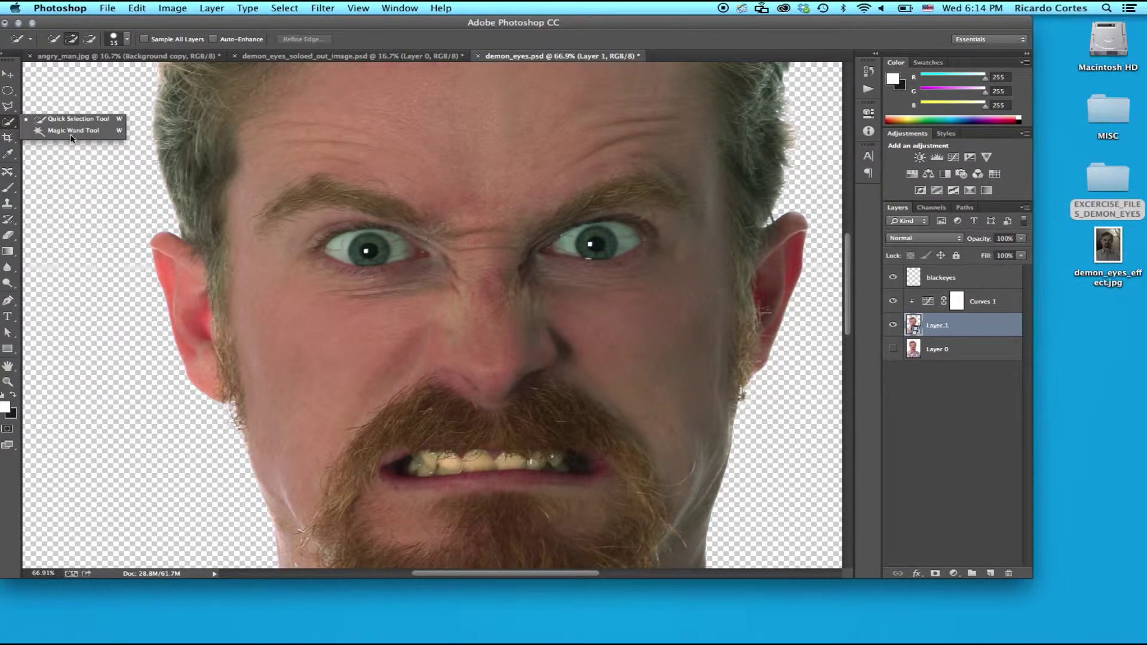
{"action": "left_click", "coordinate": [74, 119]}
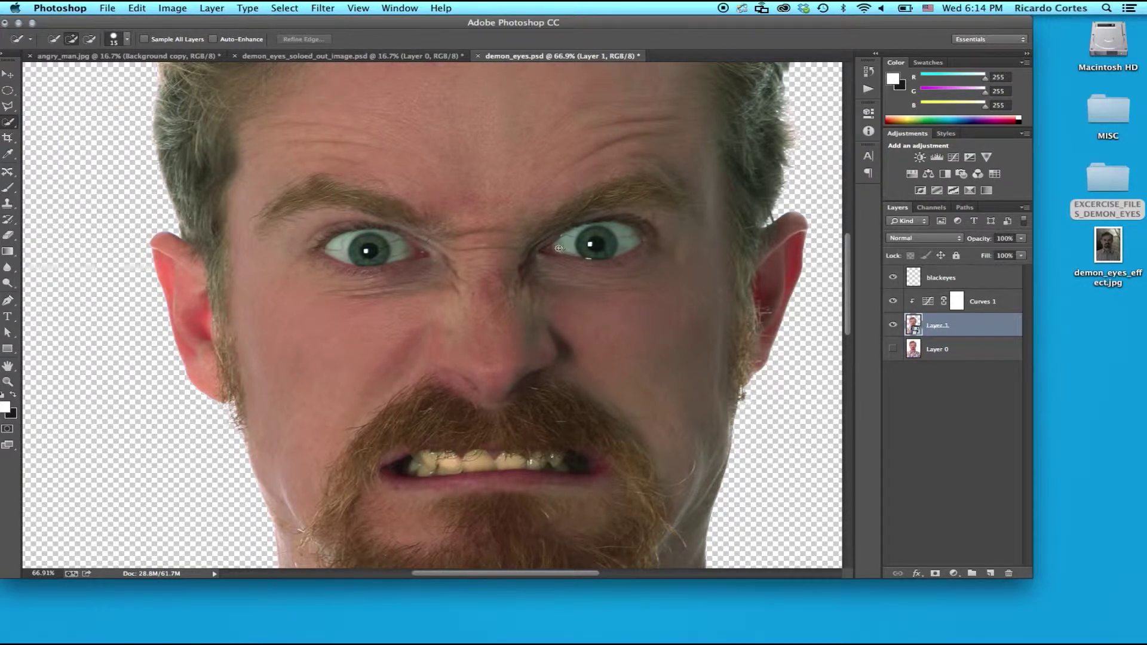
{"action": "mouse_move", "coordinate": [560, 245]}
{"action": "left_mouse_down"}
{"action": "mouse_move", "coordinate": [618, 230]}
{"action": "mouse_move", "coordinate": [631, 237]}
{"action": "mouse_move", "coordinate": [615, 251]}
{"action": "left_mouse_up"}
{"action": "mouse_move", "coordinate": [406, 252]}
{"action": "left_mouse_down"}
{"action": "mouse_move", "coordinate": [380, 239]}
{"action": "mouse_move", "coordinate": [339, 252]}
{"action": "left_mouse_up"}
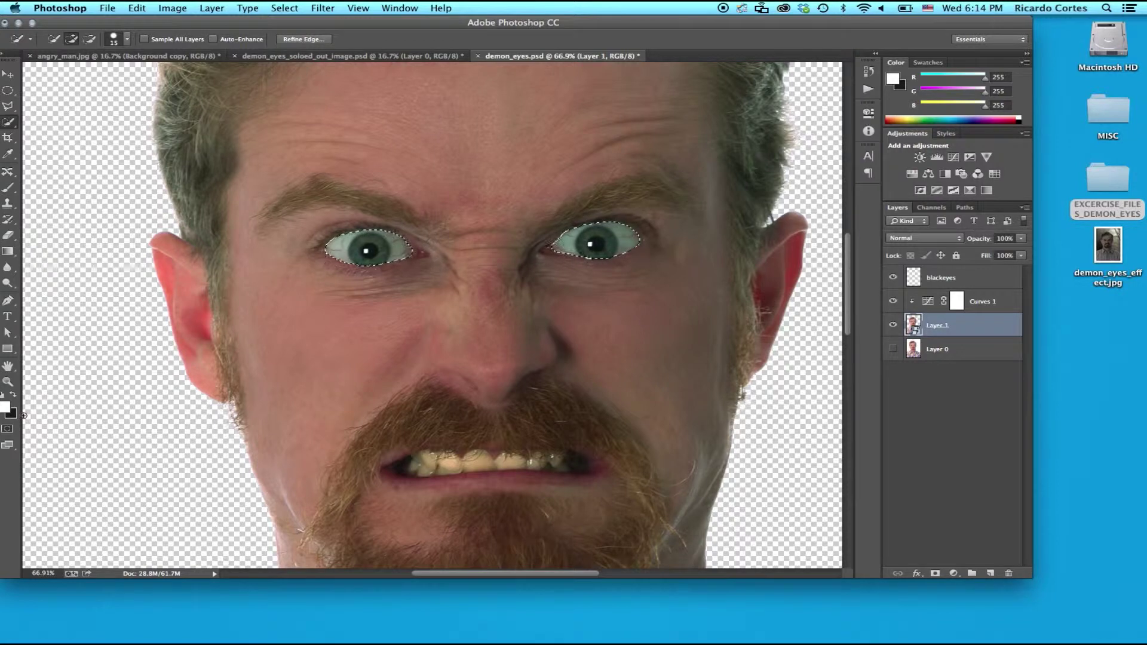
{"action": "key", "text": "x"}
{"action": "key", "text": "alt+]"}
{"action": "key", "text": "alt+]"}
Set the foreground colour to near-black 1b1b1b
{"action": "left_click", "coordinate": [4, 408]}
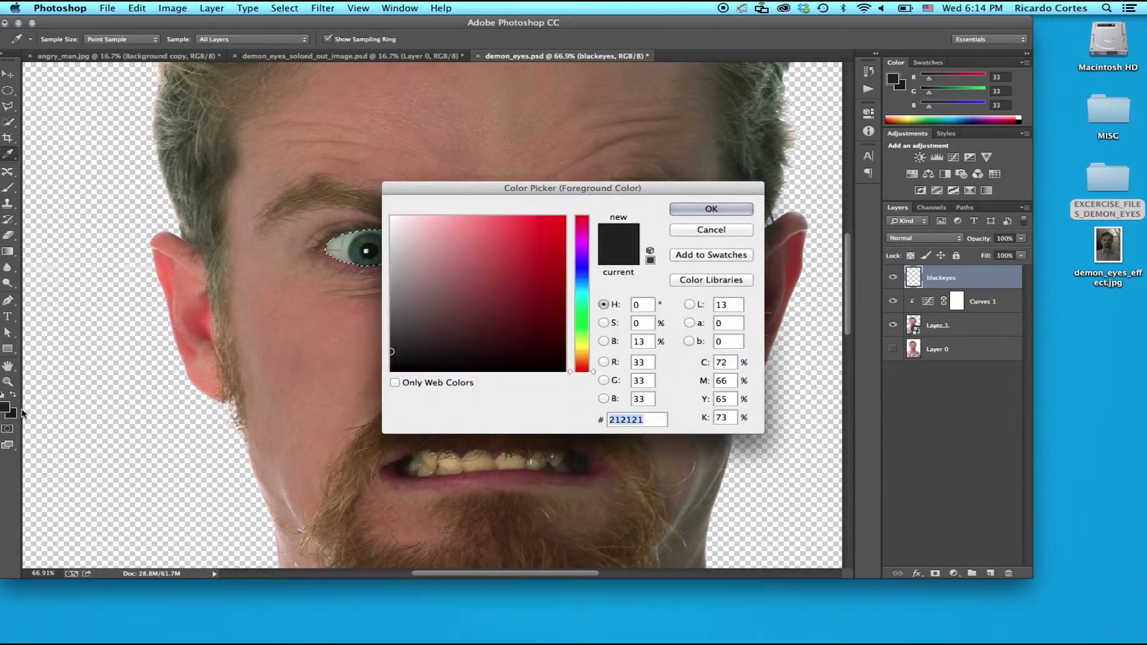
{"action": "left_click", "coordinate": [392, 353]}
{"action": "left_click", "coordinate": [393, 356]}
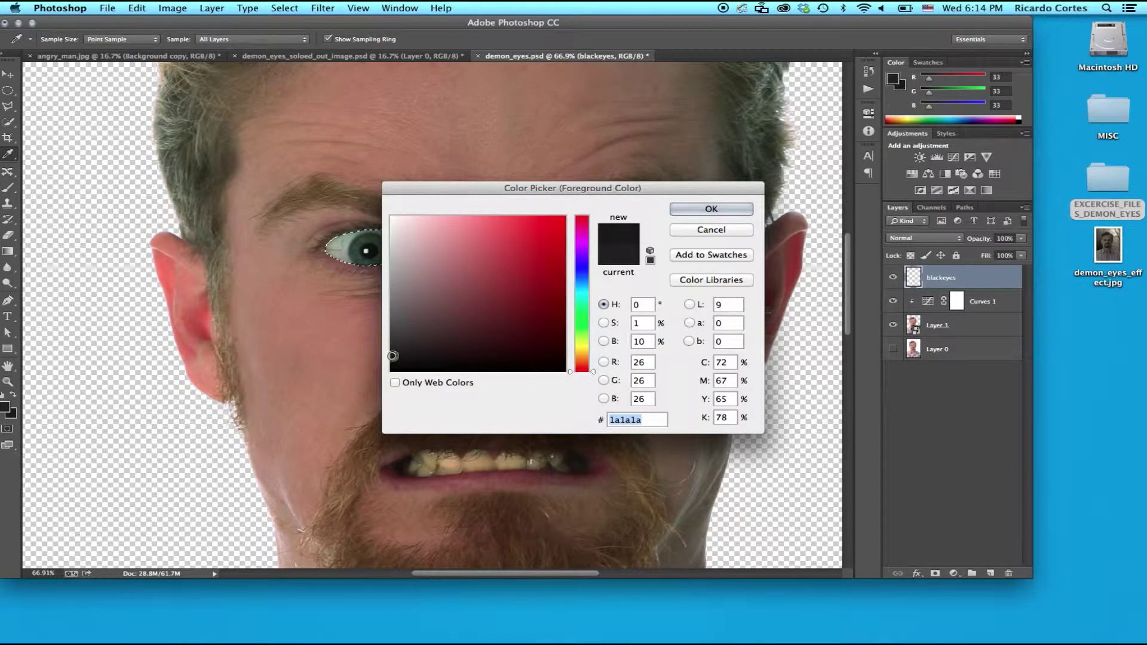
{"action": "left_click", "coordinate": [392, 354]}
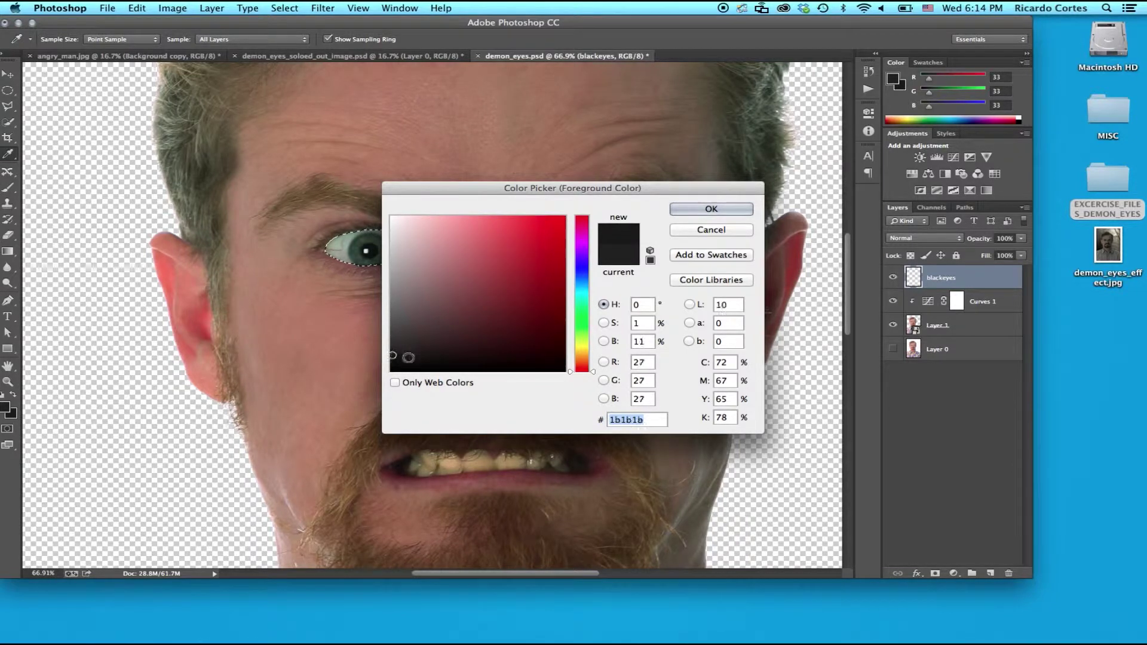
{"action": "left_click", "coordinate": [721, 214]}
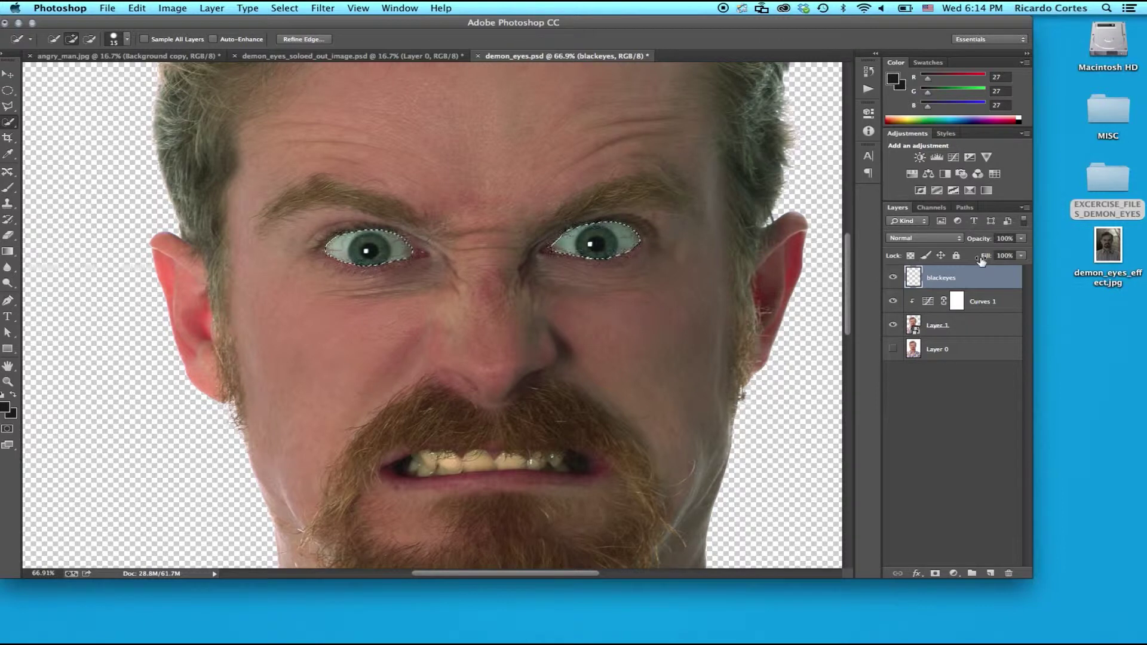
Fill the eye selection with near-black, deselect, and group the blackeyes layer
{"action": "key", "text": "alt+BackSpace"}
{"action": "key", "text": "super+d"}
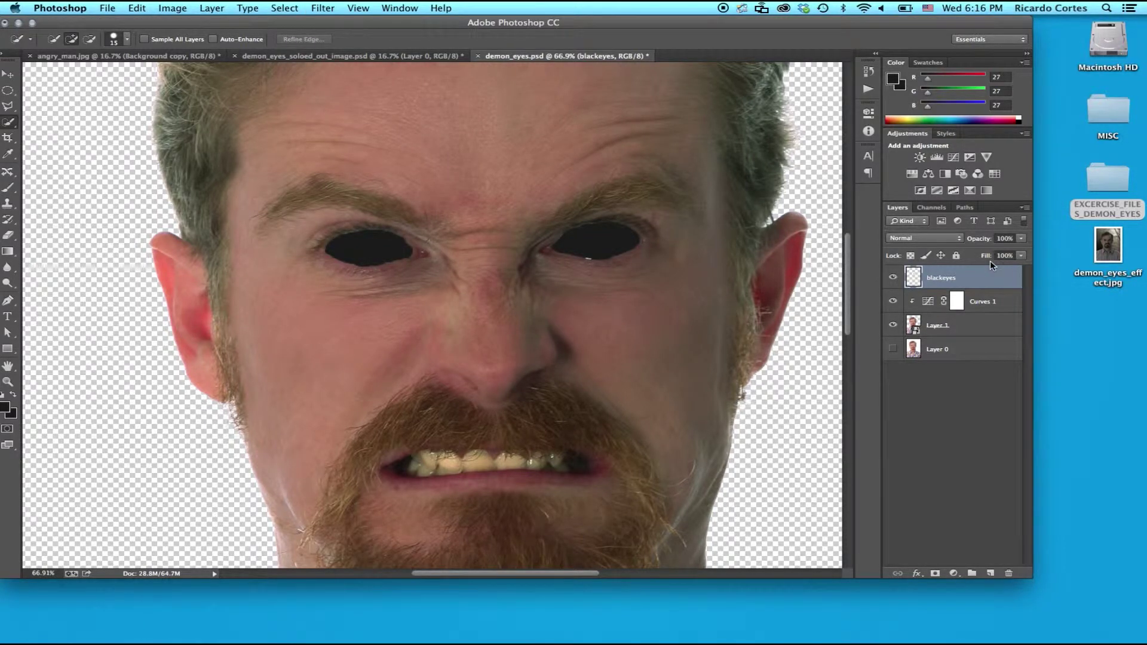
{"action": "key", "text": "super+g"}
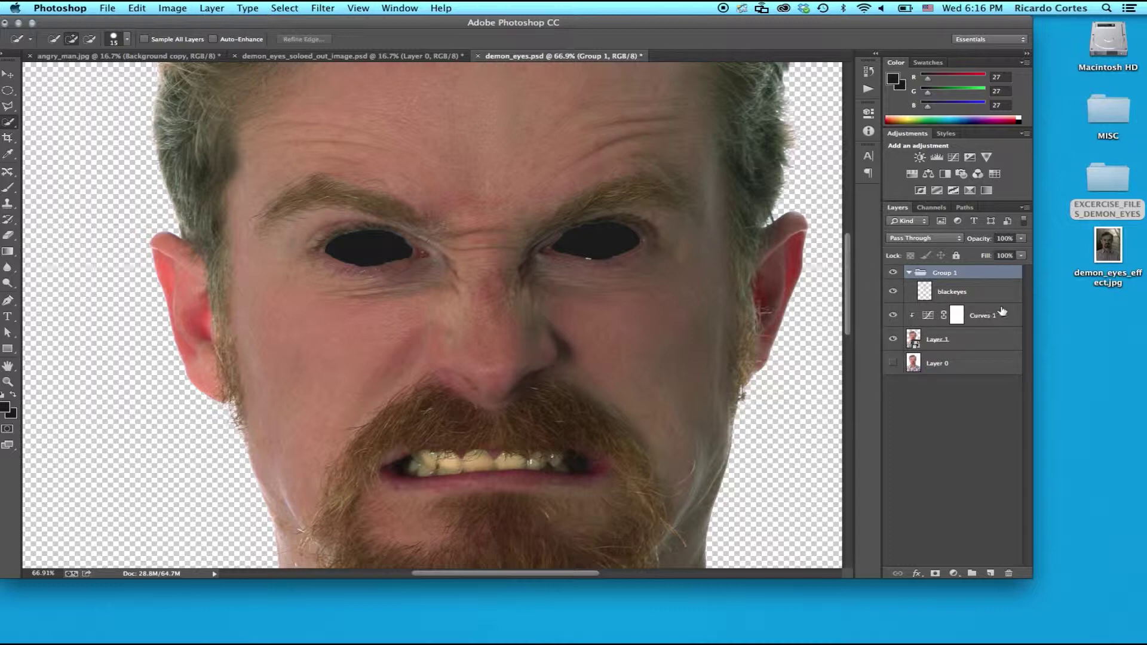
Rename Group 1 to 'eyes'
{"action": "left_click_drag", "start_coordinate": [992, 272], "coordinate": [993, 273]}
{"action": "left_click", "coordinate": [996, 284]}
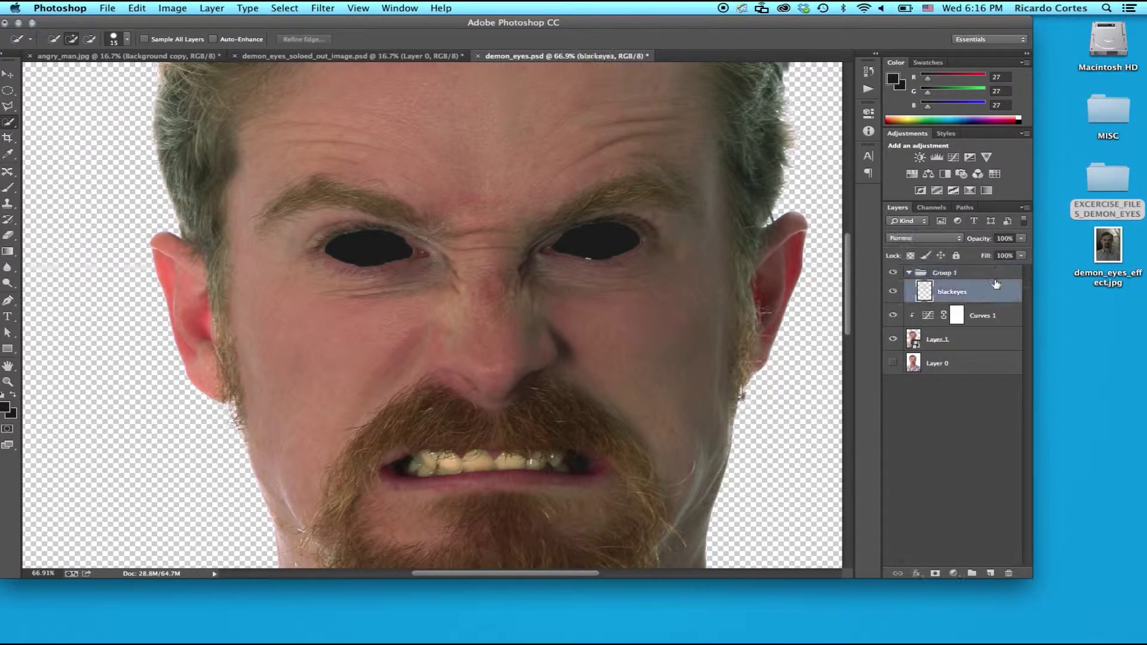
{"action": "left_click", "coordinate": [913, 273]}
{"action": "double_click", "coordinate": [946, 272]}
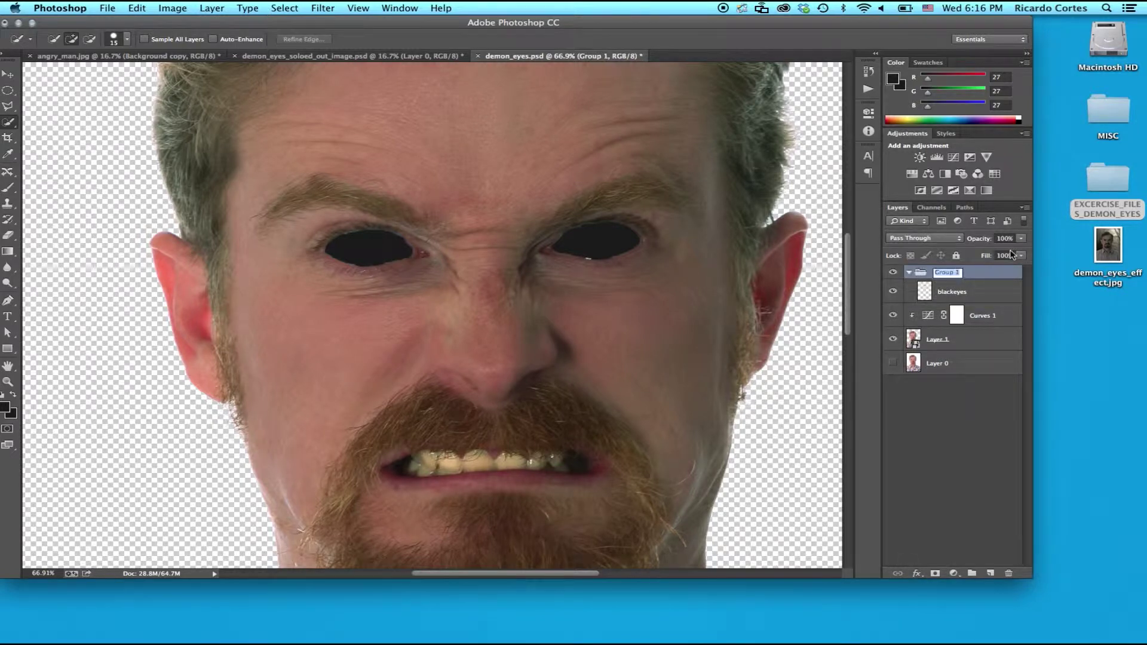
{"action": "type", "text": "eyes"}
{"action": "key", "text": "Return"}
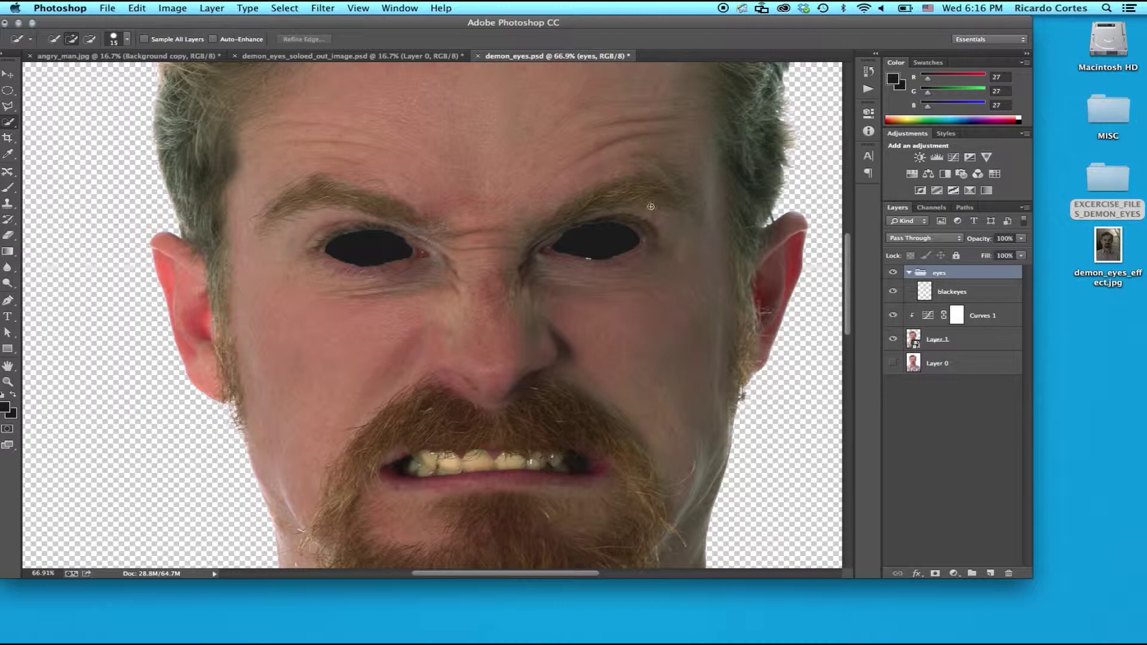
Start a new layer and begin typing its name, correcting the 'highlighs' typo
{"action": "key", "text": "super+shift+n"}
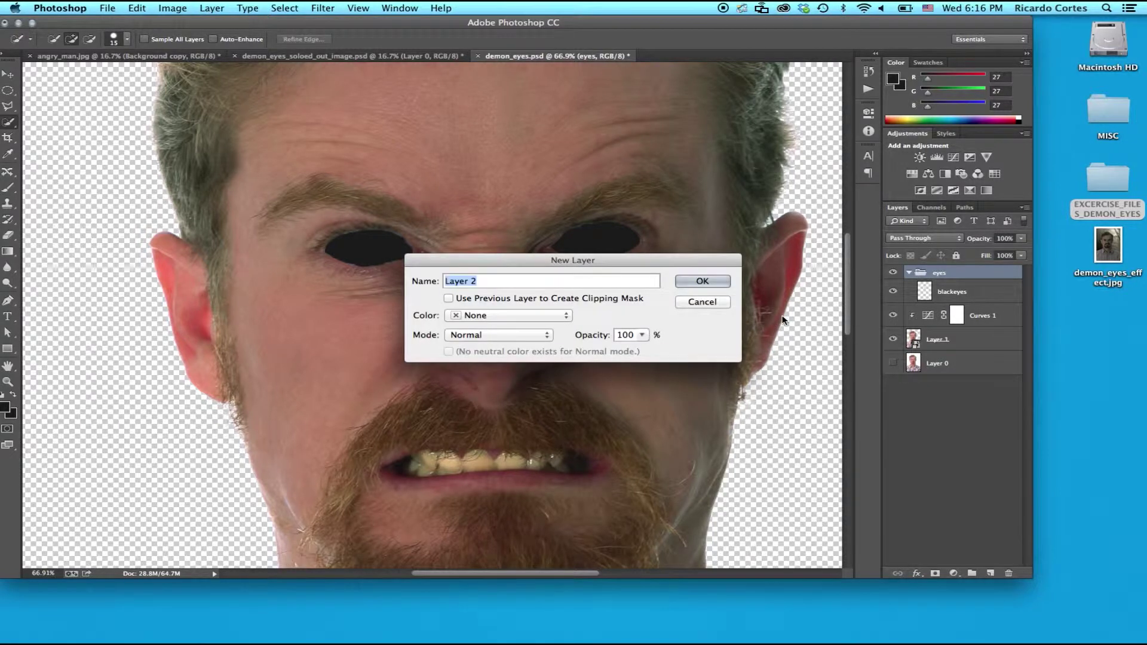
{"action": "type", "text": "highlighs"}
{"action": "key", "text": "BackSpace"}
Finish the 'highlights' layer, switch to the Brush, hide blackeyes, and set a 10 px brush
{"action": "type", "text": "ts"}
{"action": "key", "text": "Return"}
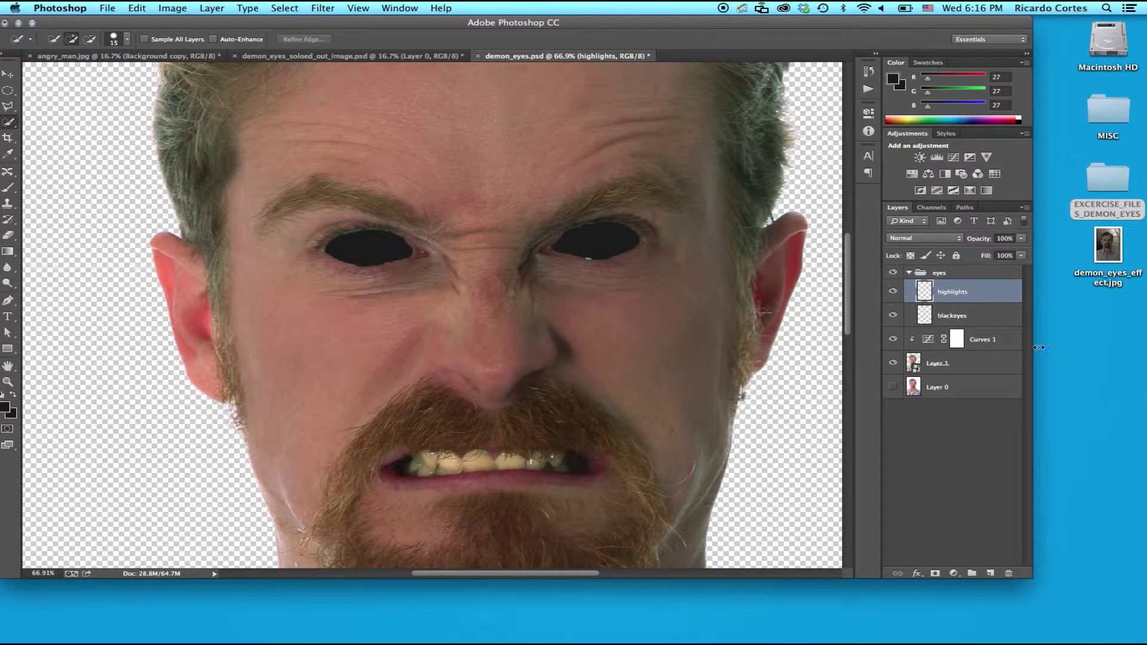
{"action": "key", "text": "b"}
{"action": "left_click", "coordinate": [892, 315]}
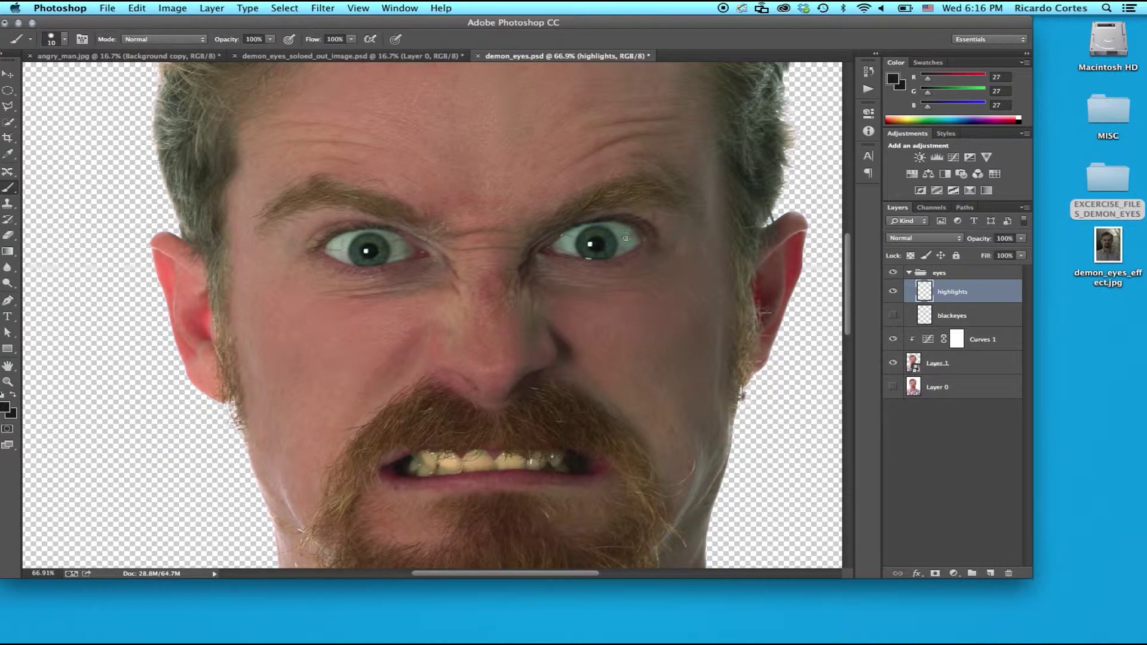
{"action": "right_click", "coordinate": [612, 250]}
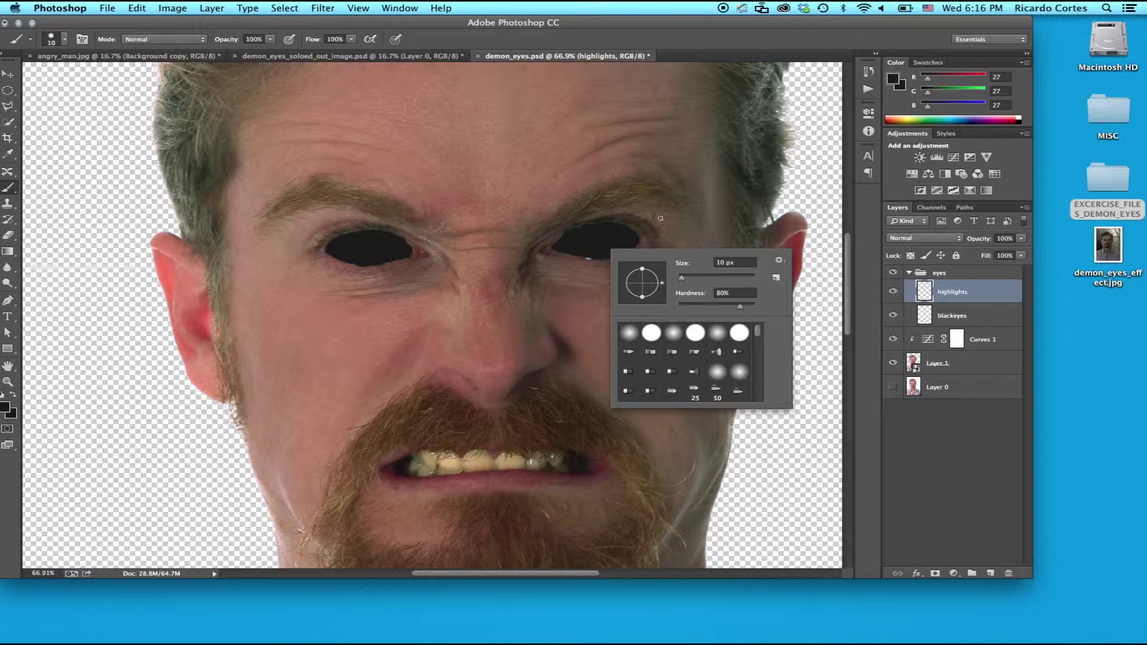
{"action": "left_click", "coordinate": [774, 37]}
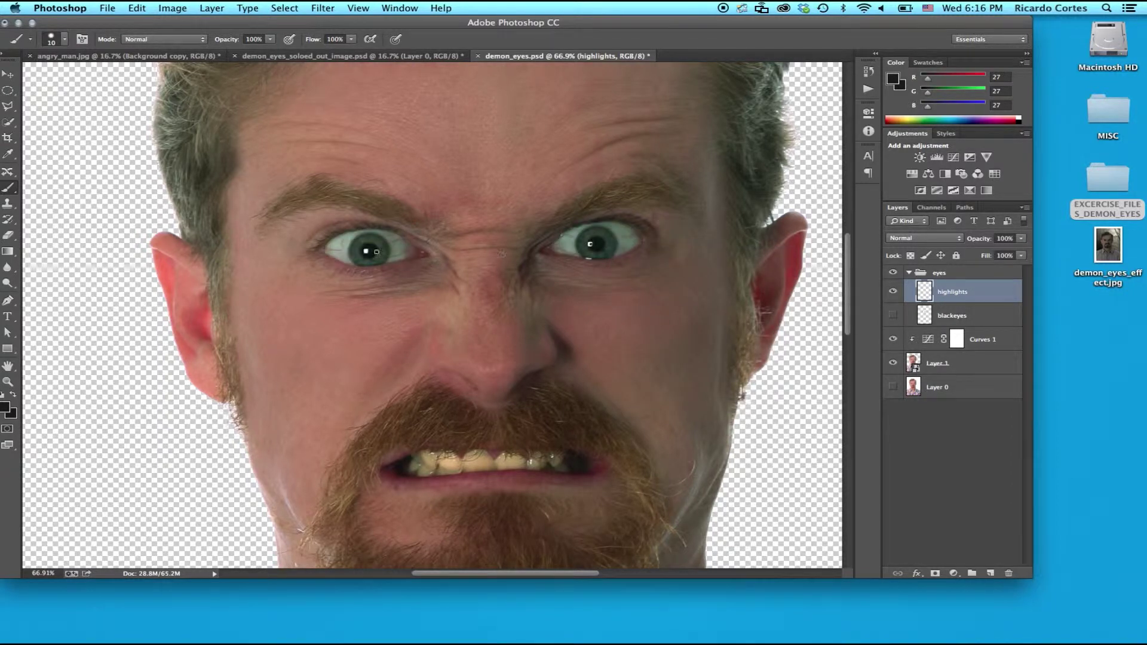
Set the foreground colour to white ffffff and show the blackeyes layer again
{"action": "left_click", "coordinate": [7, 408]}
{"action": "type", "text": "ffffff"}
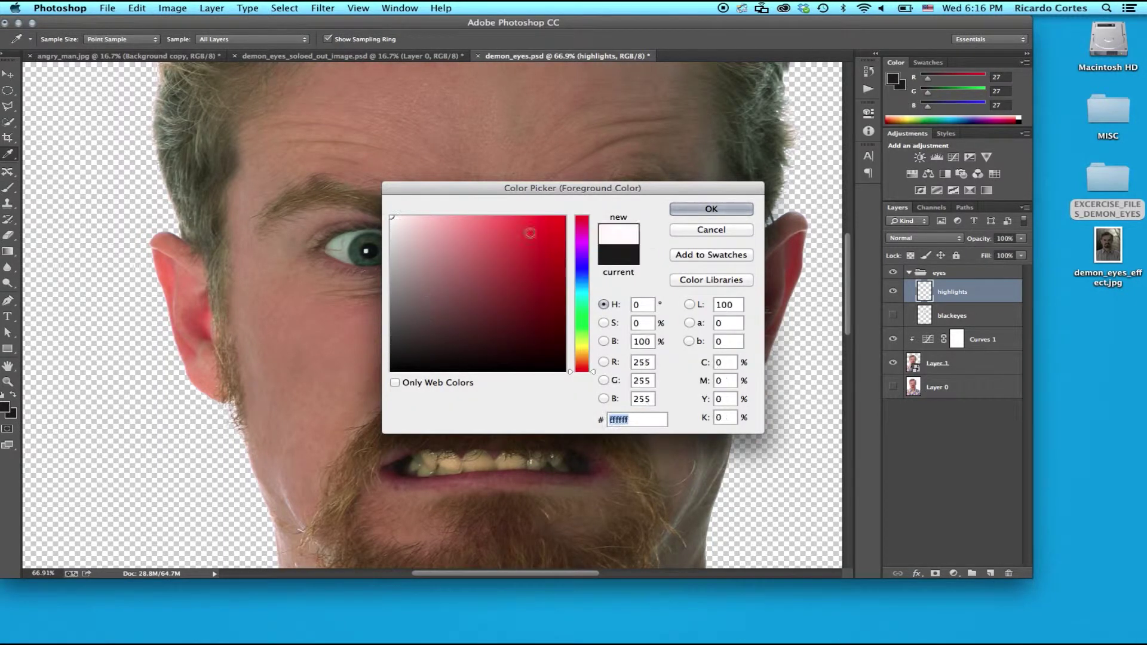
{"action": "key", "text": "Return"}
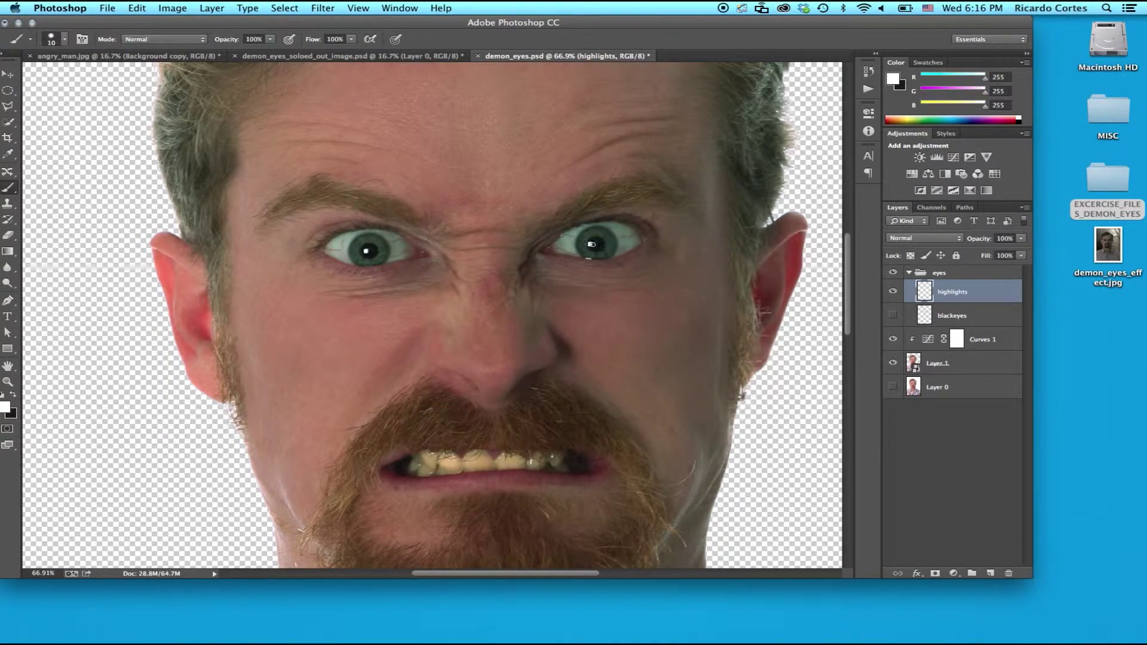
{"action": "left_click", "coordinate": [892, 315]}
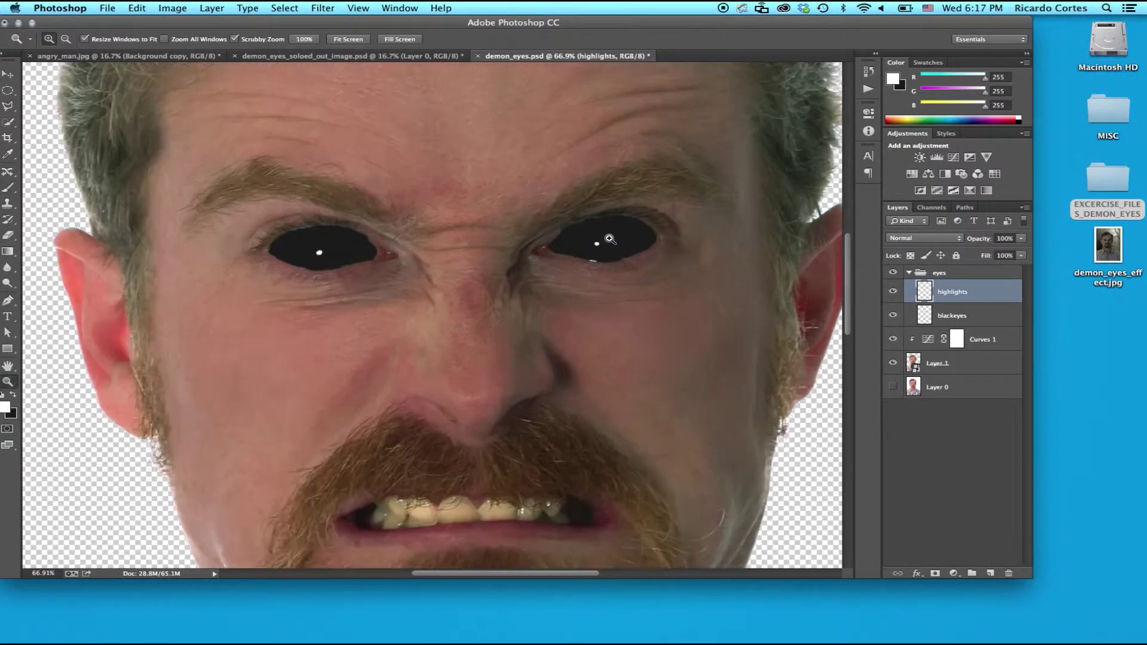
Zoom in on the right eye, erase part of the white highlight to shrink it, then fit the image on screen
{"action": "key", "text": "z"}
{"action": "left_click_drag", "start_coordinate": [569, 248], "coordinate": [691, 227]}
{"action": "scroll", "coordinate": [686, 229], "scroll_direction": "down", "scroll_amount": 2}
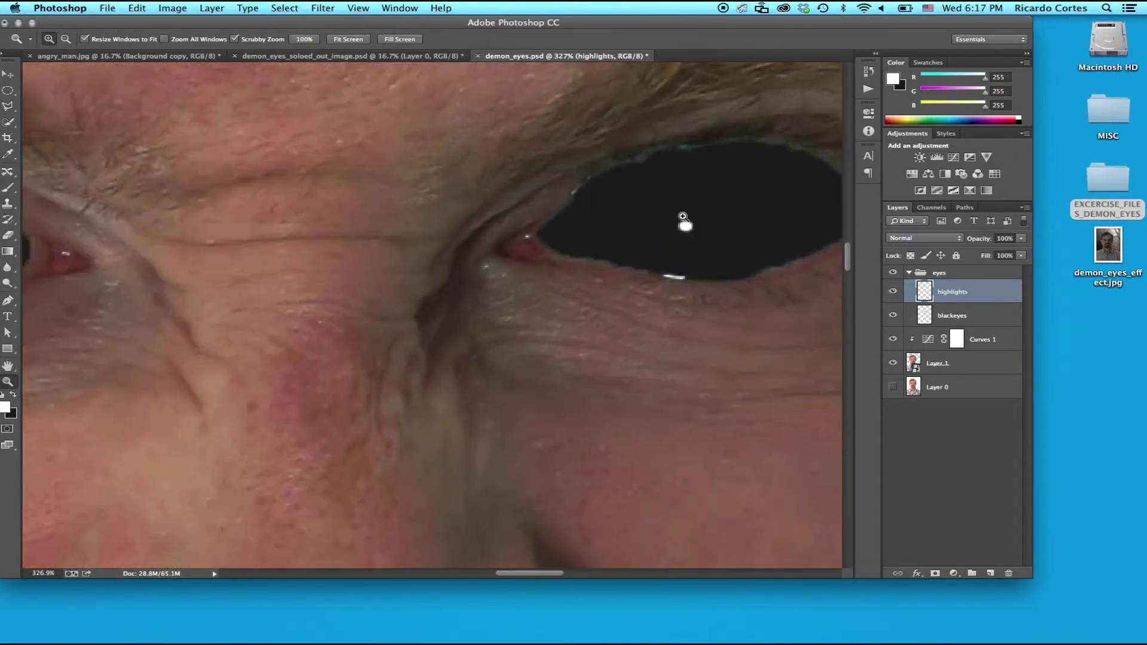
{"action": "key", "text": "e"}
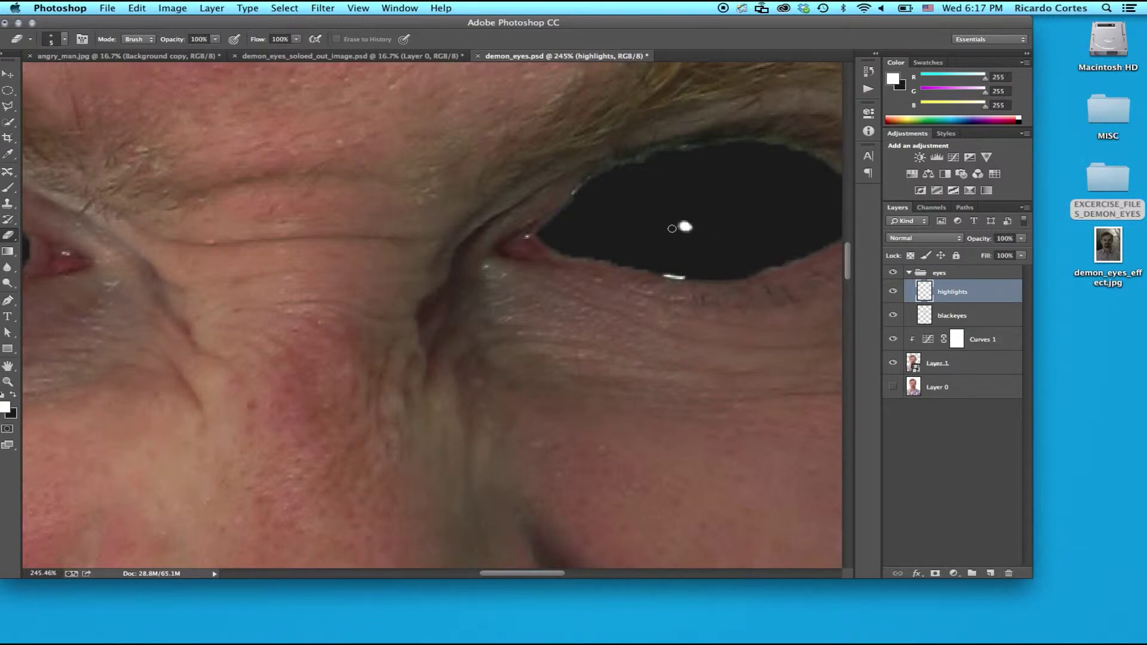
{"action": "scroll", "coordinate": [641, 278], "scroll_direction": "left", "scroll_amount": 10}
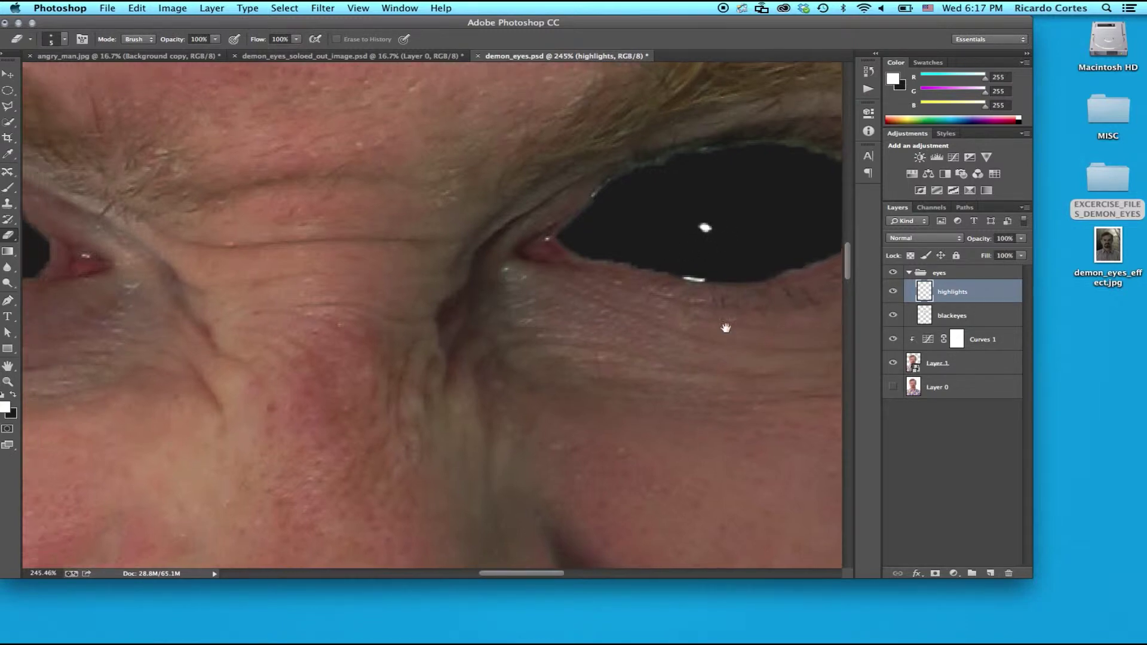
{"action": "mouse_move", "coordinate": [379, 310]}
{"action": "left_mouse_down"}
{"action": "mouse_move", "coordinate": [407, 332]}
{"action": "mouse_move", "coordinate": [394, 326]}
{"action": "left_mouse_up"}
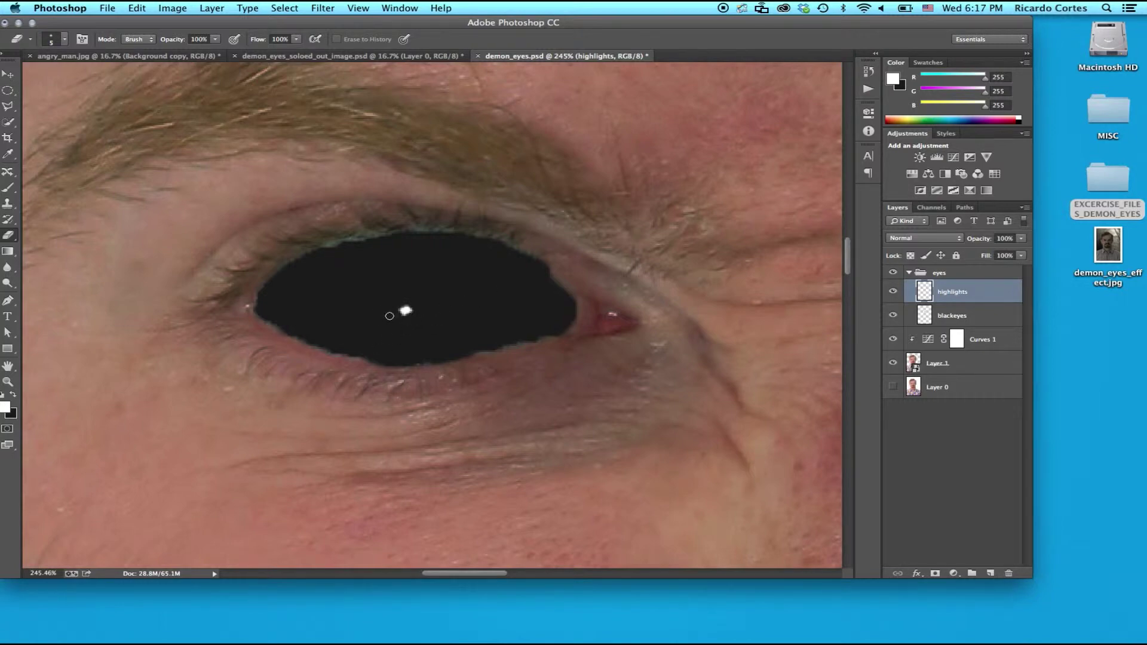
{"action": "key", "text": "super+0"}
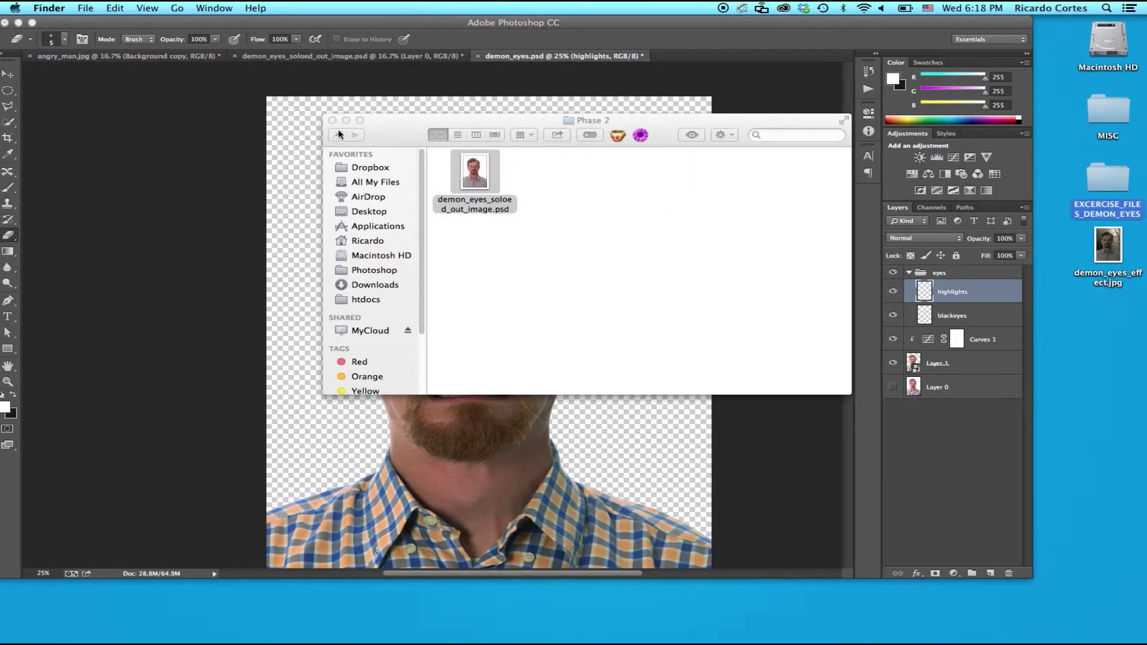
Browse to the exercise assets folder and select scary_background_hd.jpg
{"action": "left_click_drag", "start_coordinate": [338, 135], "coordinate": [341, 142]}
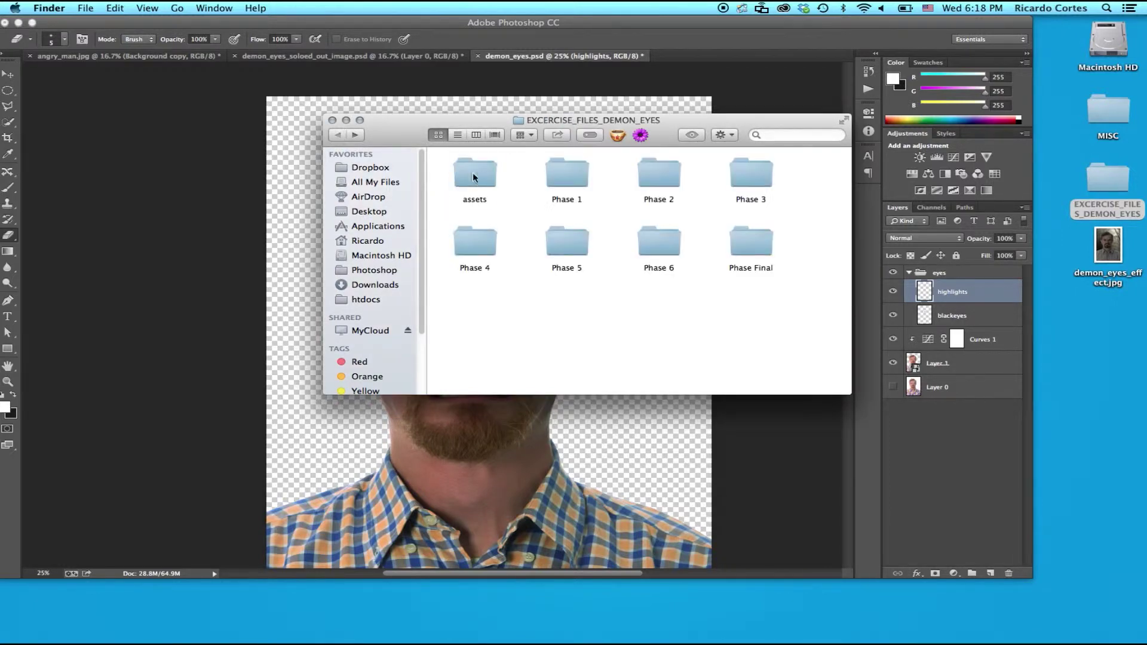
{"action": "left_click", "coordinate": [473, 176]}
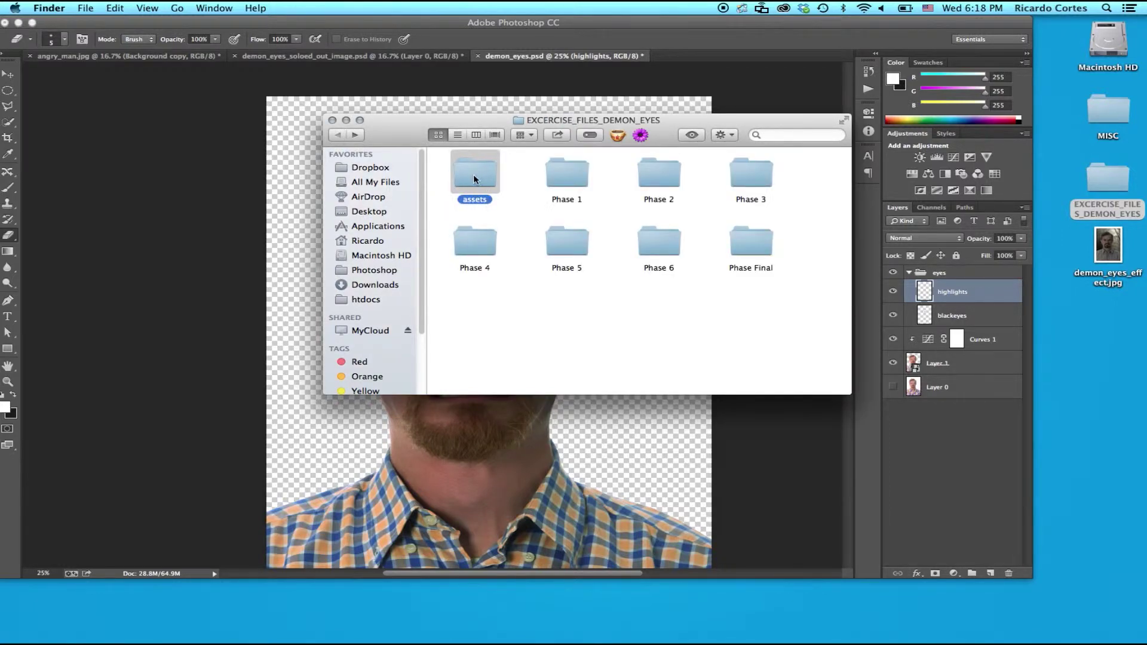
{"action": "double_click", "coordinate": [473, 175]}
{"action": "left_click", "coordinate": [567, 183]}
Dismiss the file's context menu and return to the demon_eyes document in Photoshop
{"action": "right_click", "coordinate": [571, 185]}
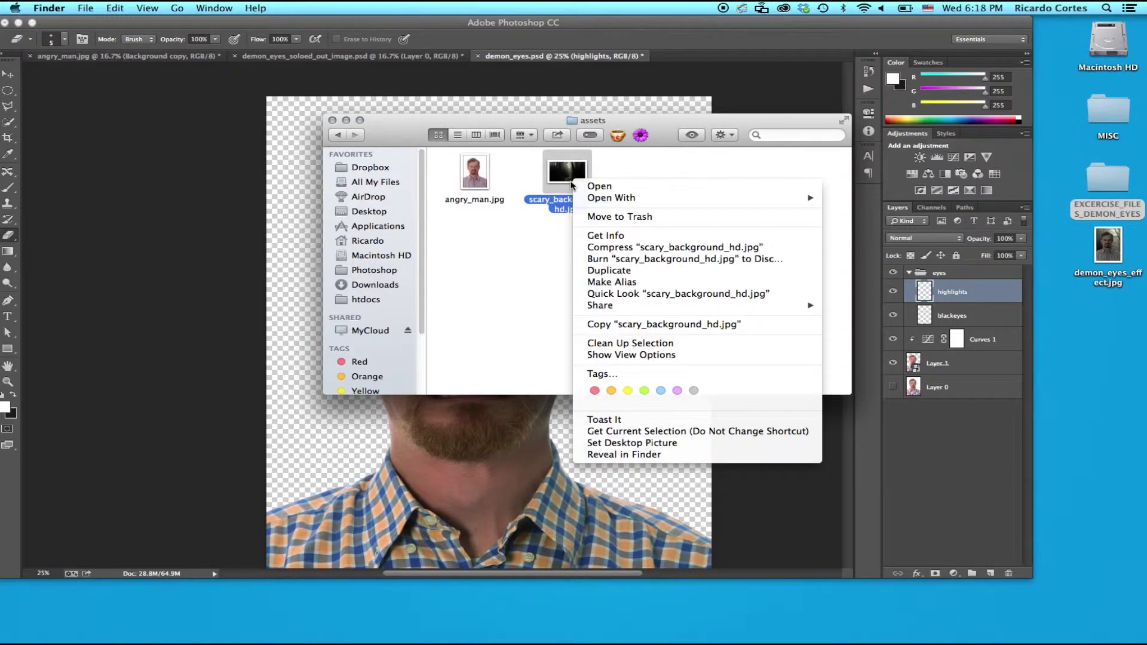
{"action": "left_click", "coordinate": [270, 184]}
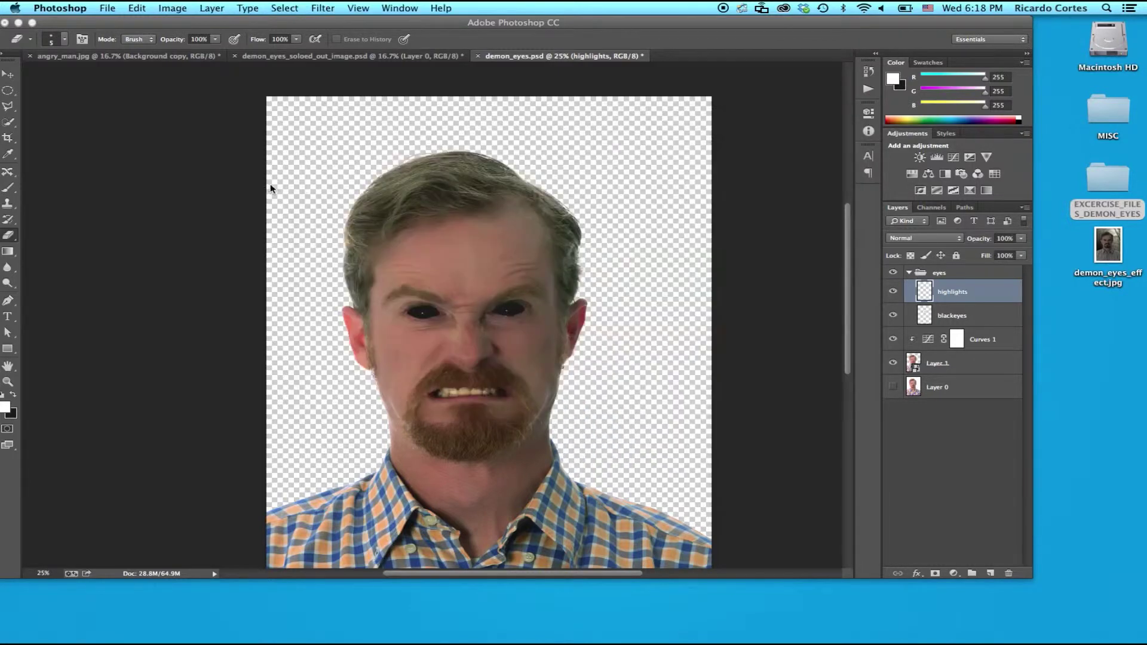
{"action": "left_click", "coordinate": [109, 9]}
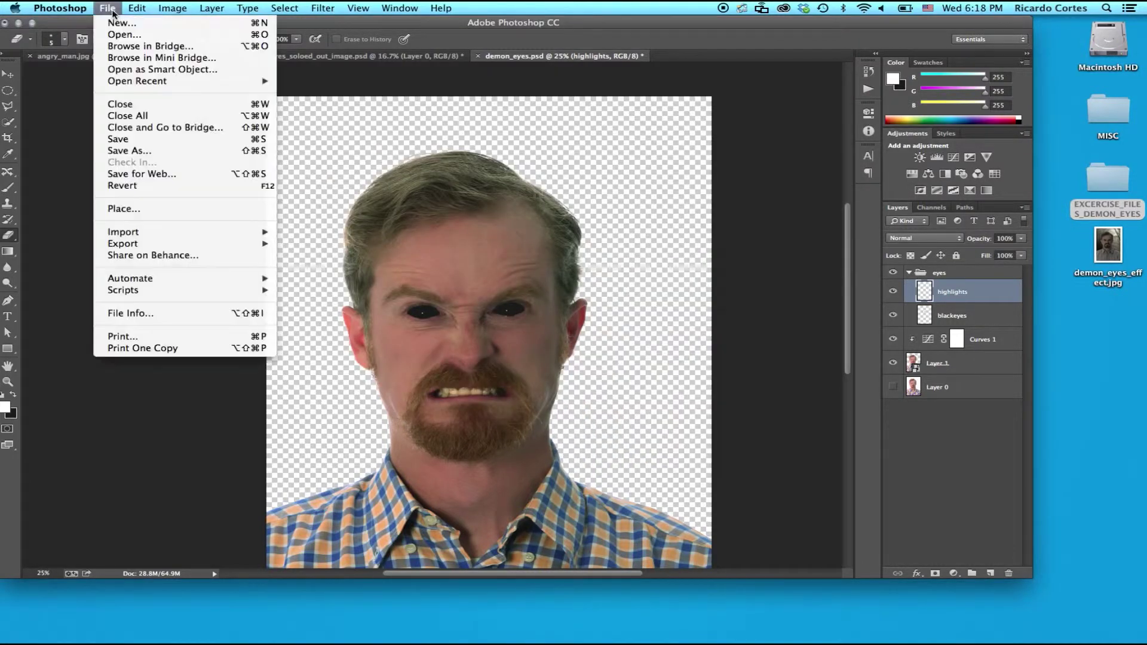
Use File > Place to bring scary_background_hd.jpg from the assets folder into demon_eyes.psd
{"action": "left_click", "coordinate": [171, 208]}
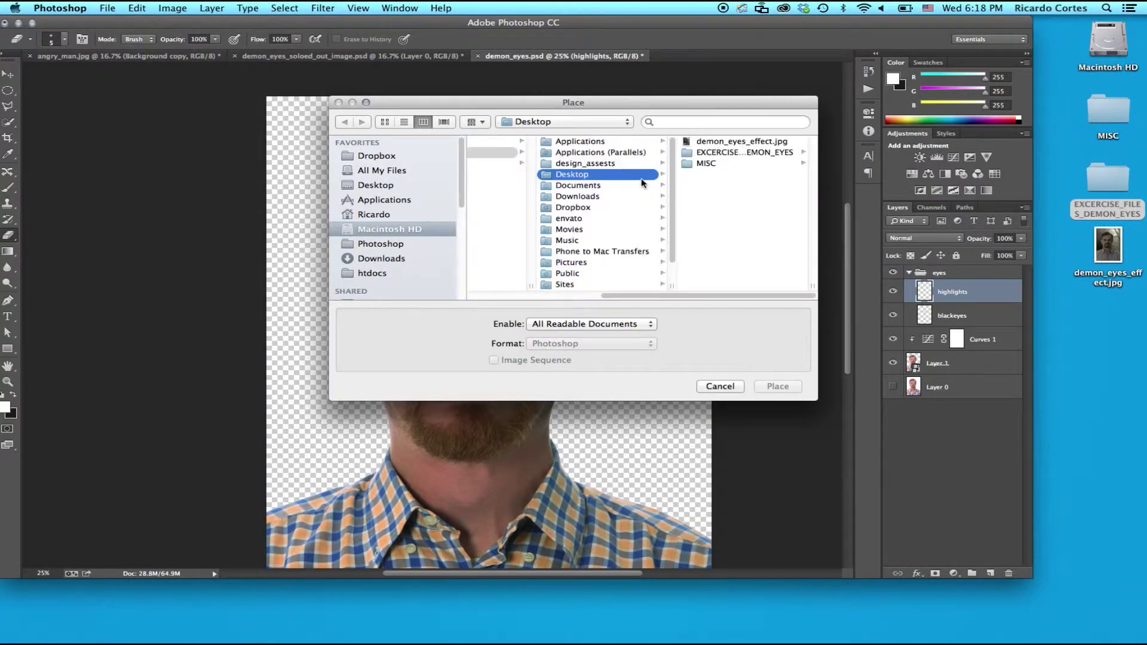
{"action": "left_click", "coordinate": [728, 153]}
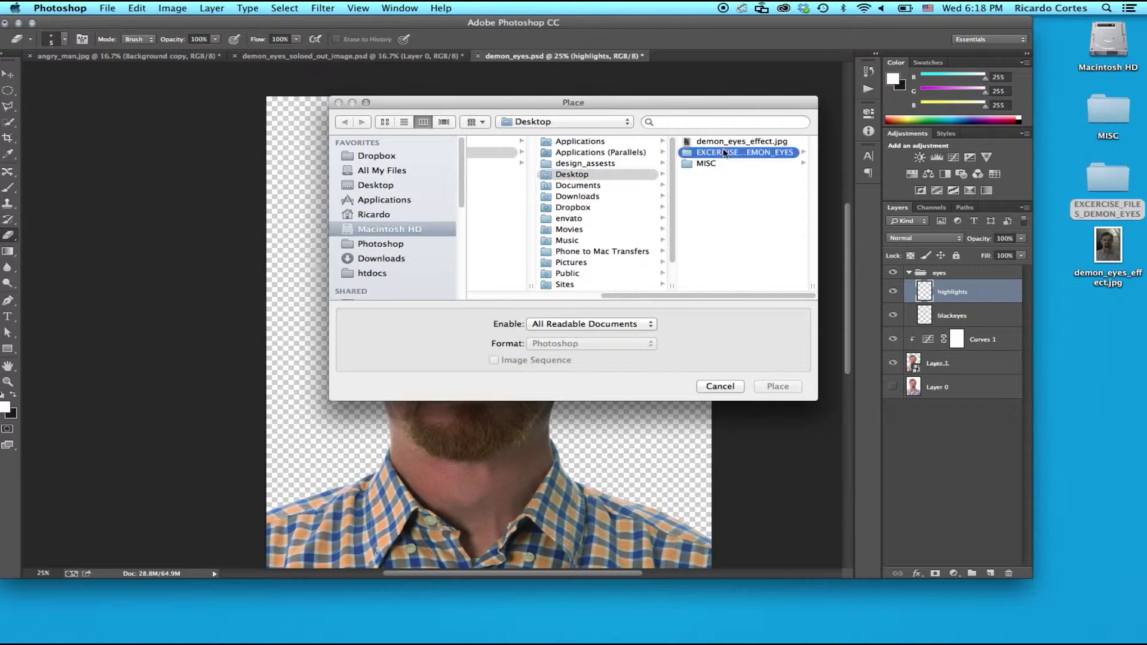
{"action": "left_click", "coordinate": [711, 142]}
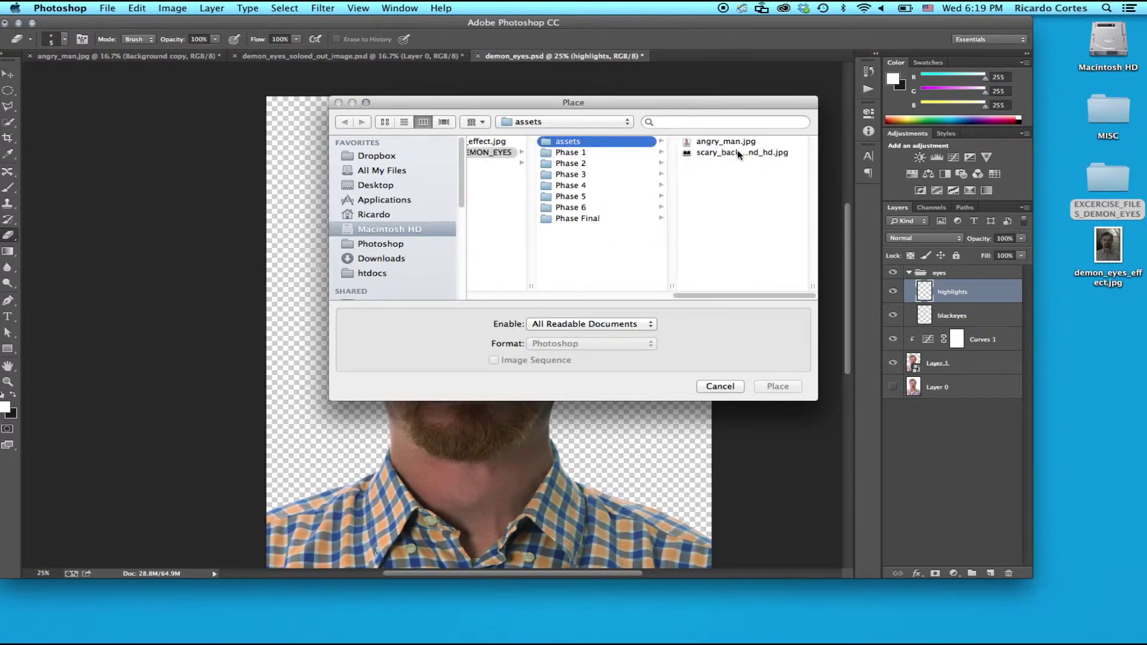
{"action": "left_click", "coordinate": [739, 154]}
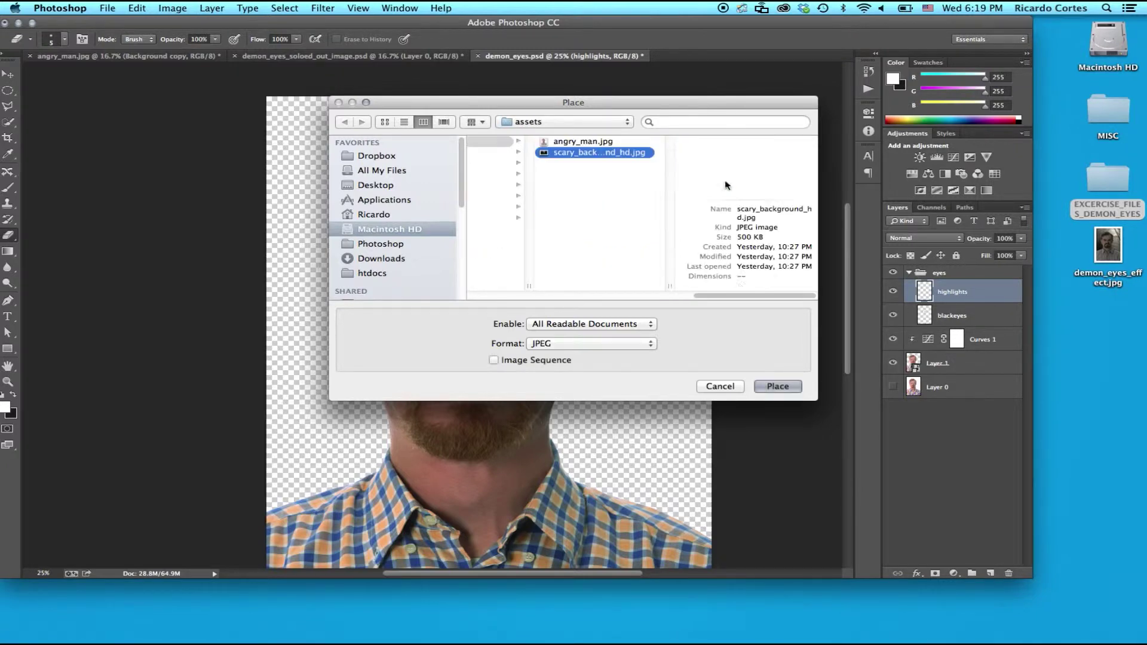
{"action": "left_click", "coordinate": [778, 387]}
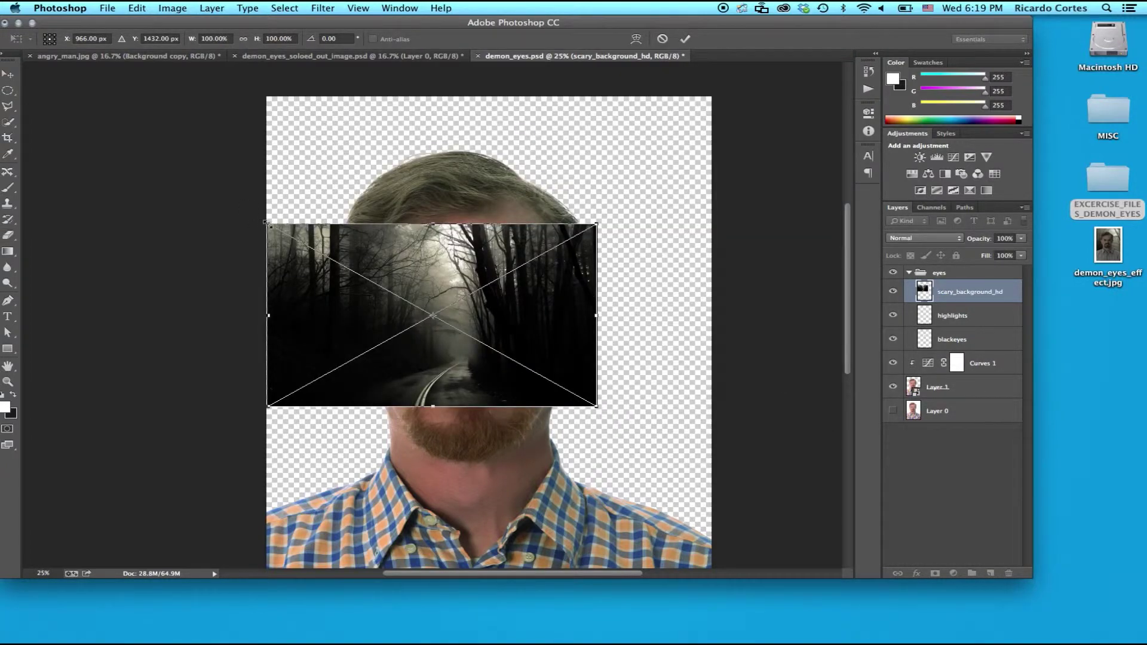
Scale the placed forest layer up to about 339% and shift it down to fill the canvas
{"action": "left_click_drag", "start_coordinate": [267, 223], "coordinate": [174, 91]}
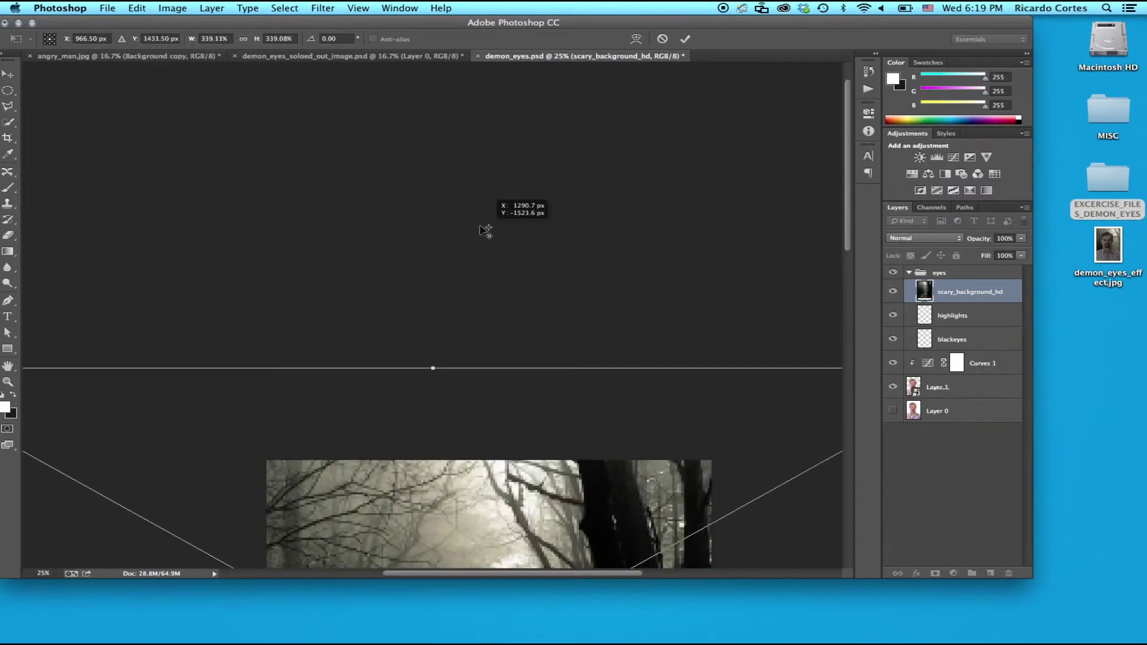
{"action": "left_click_drag", "start_coordinate": [480, 226], "coordinate": [479, 226]}
{"action": "left_click_drag", "start_coordinate": [450, 482], "coordinate": [468, 467]}
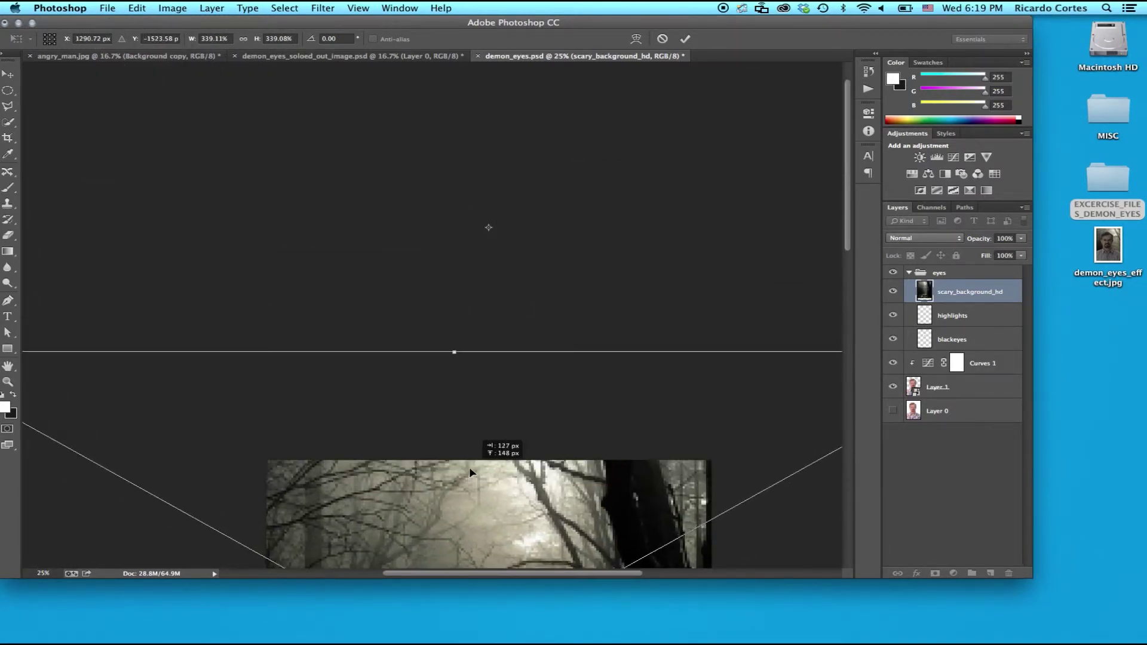
{"action": "left_click_drag", "start_coordinate": [849, 190], "coordinate": [836, 306]}
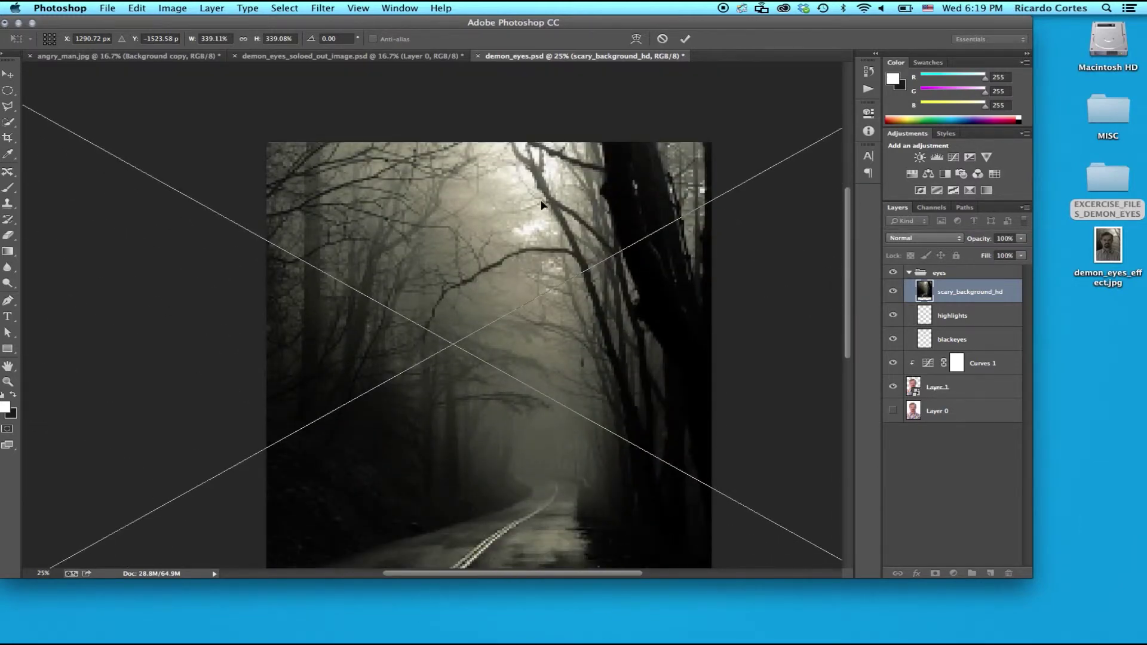
{"action": "left_click_drag", "start_coordinate": [544, 208], "coordinate": [605, 301]}
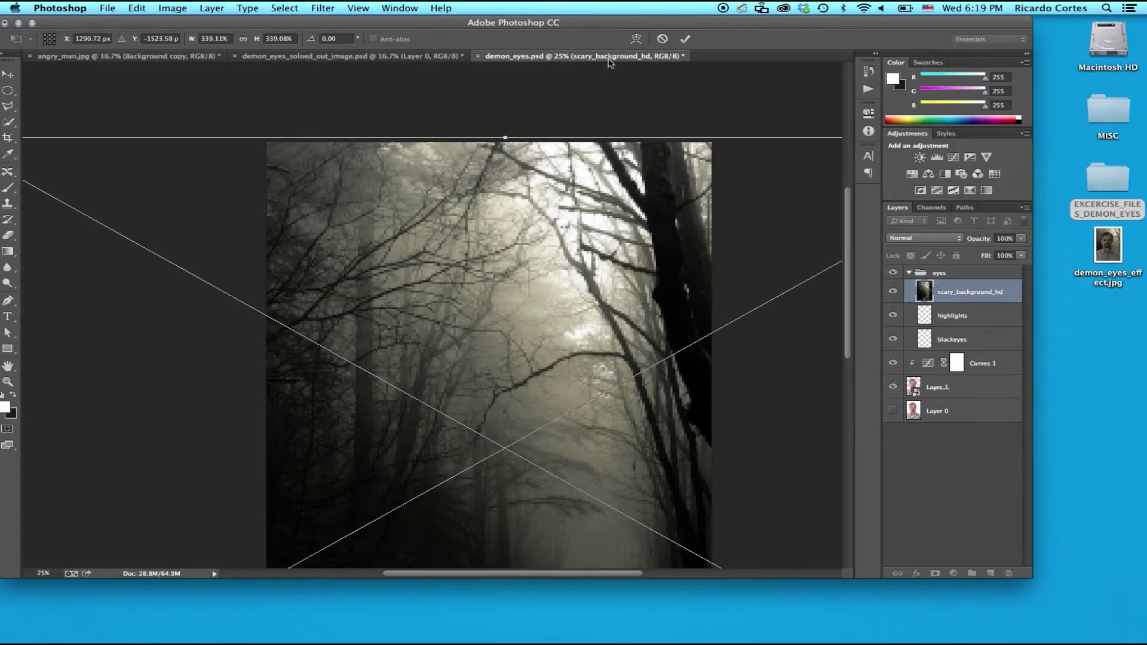
Commit the resized forest image, move scary_background_hd below Layer 1, and zoom out
{"action": "left_click", "coordinate": [685, 44]}
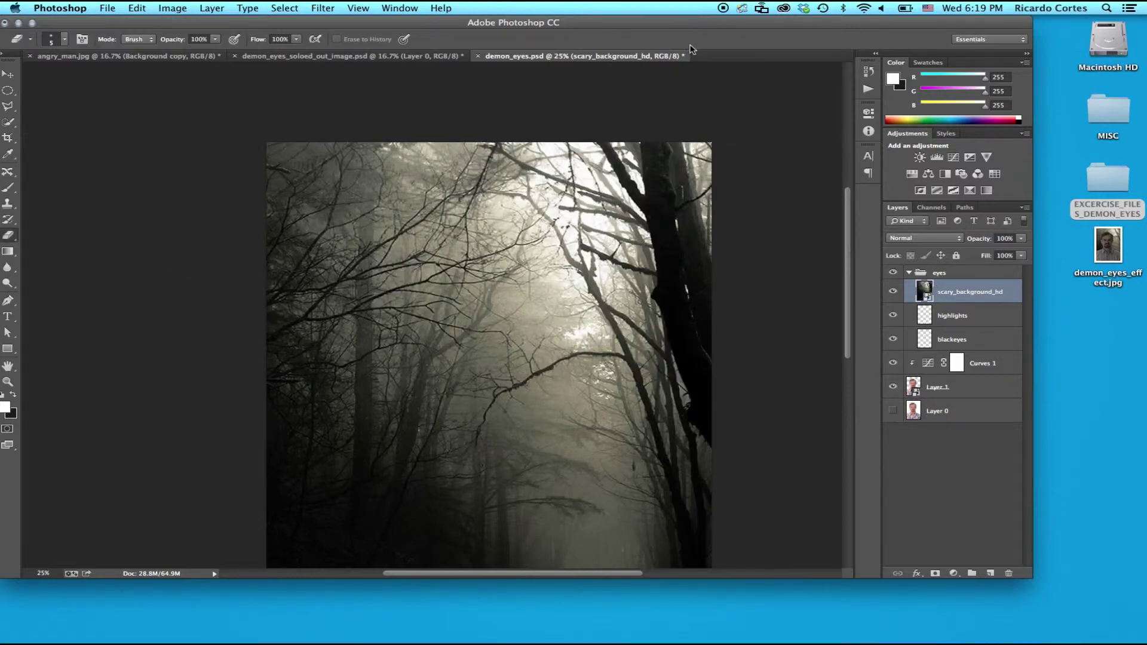
{"action": "left_click_drag", "start_coordinate": [974, 297], "coordinate": [980, 400]}
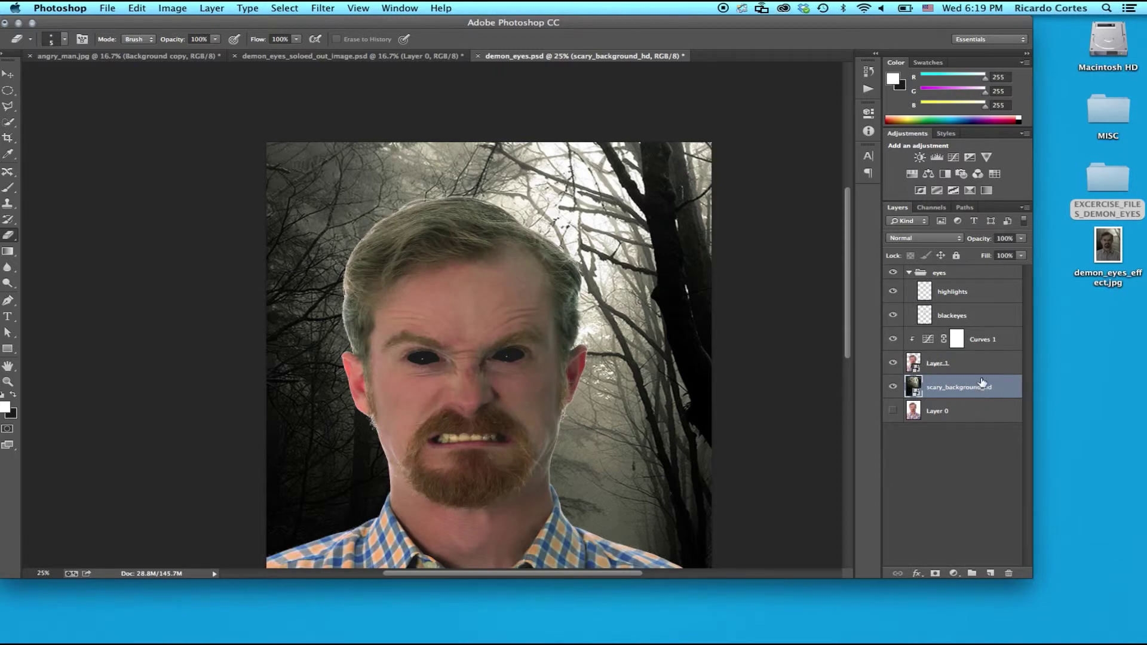
{"action": "key", "text": "super+minus"}
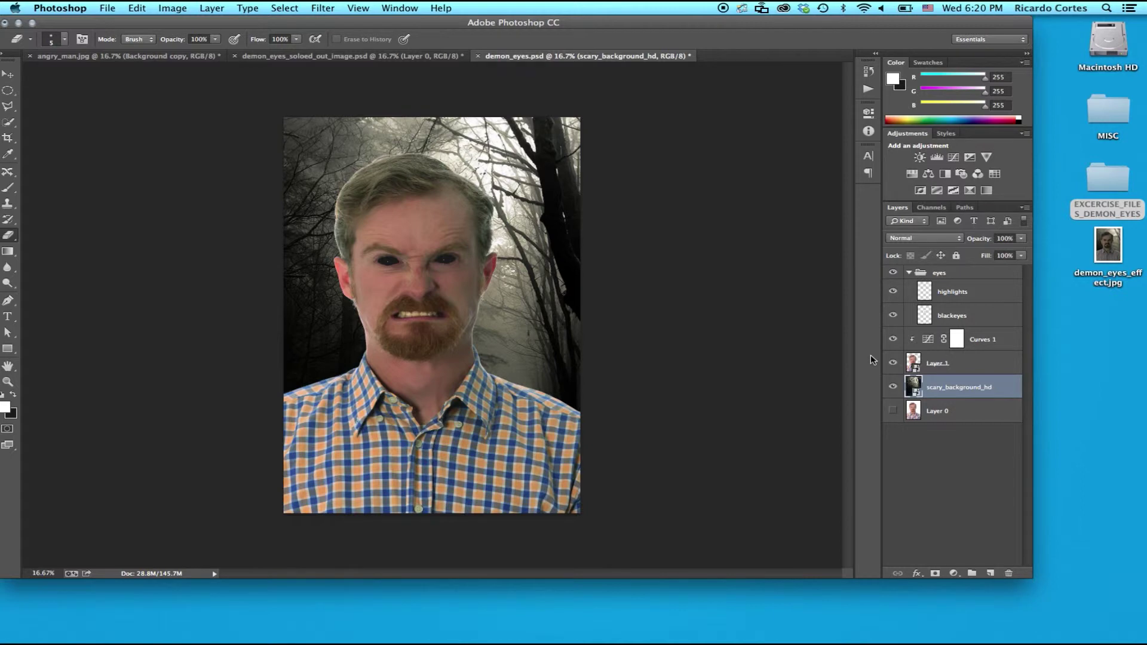
Add an Exposure adjustment layer above Curves 1 and clip it to the man's layer
{"action": "left_click", "coordinate": [953, 573]}
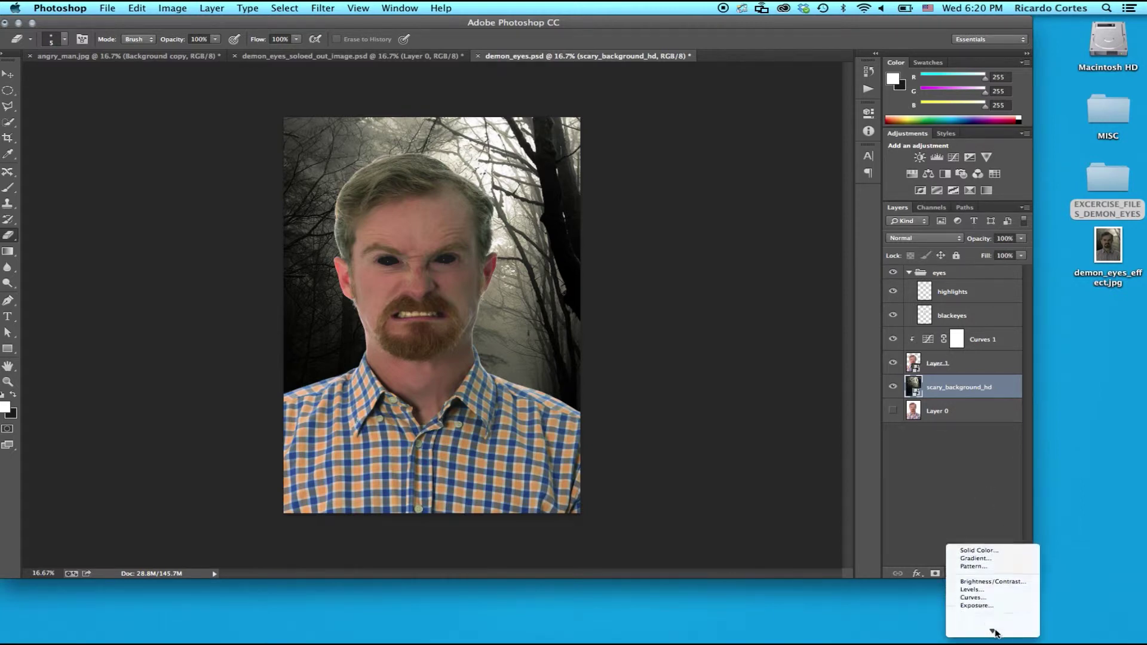
{"action": "left_click", "coordinate": [1004, 598]}
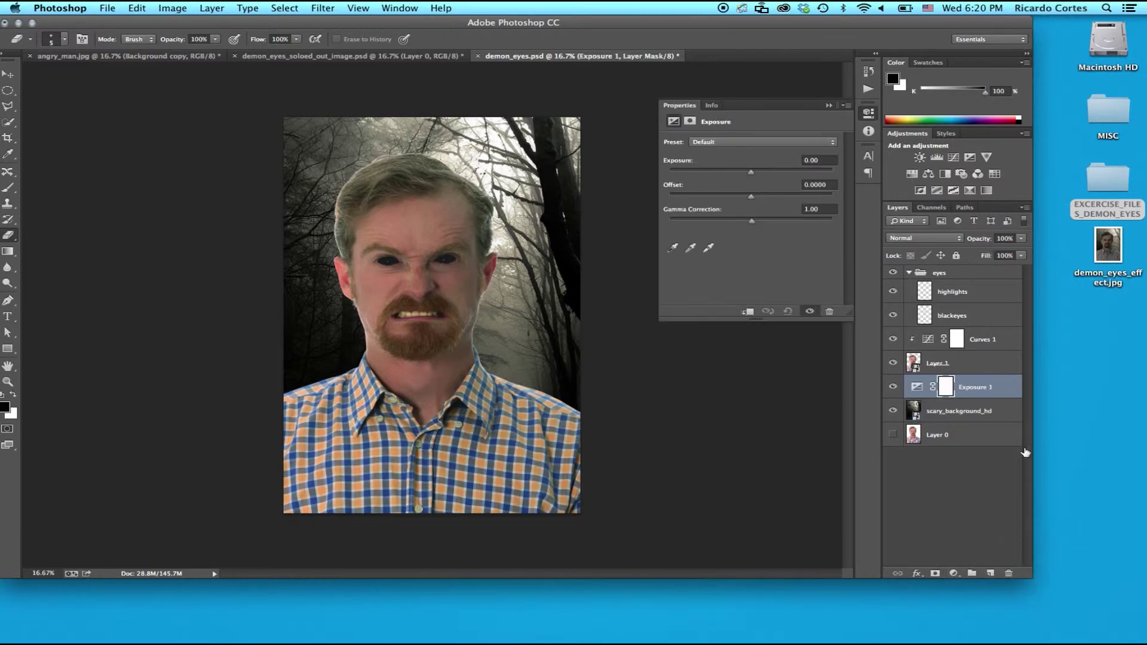
{"action": "left_click_drag", "start_coordinate": [997, 385], "coordinate": [999, 328]}
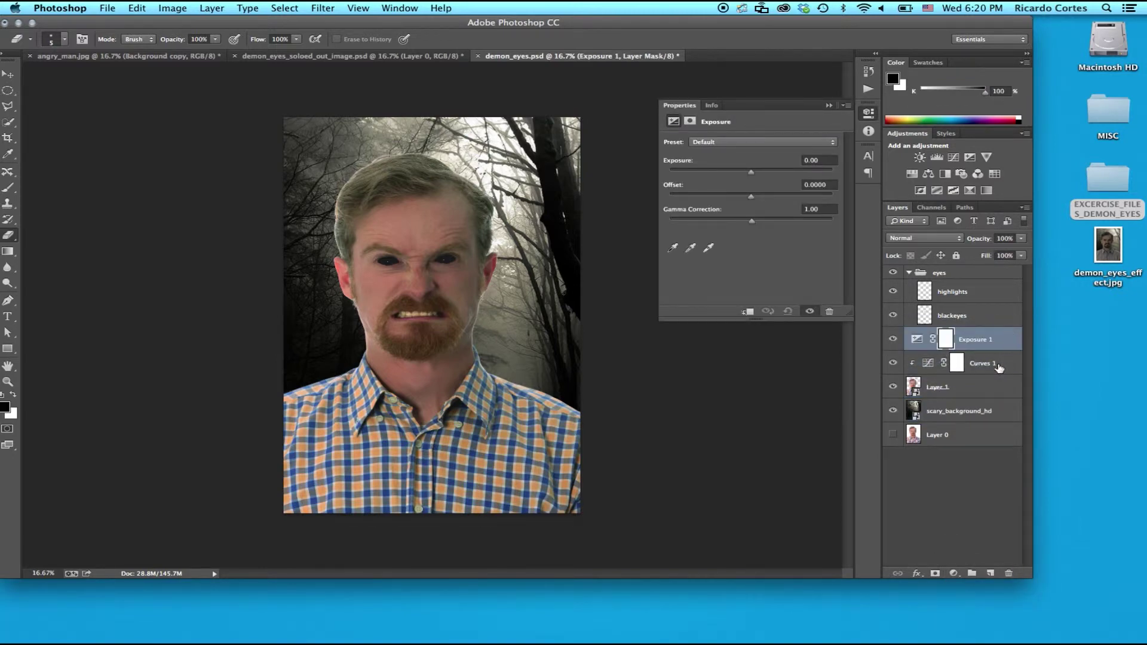
{"action": "left_click", "coordinate": [1010, 350], "text": "alt"}
Set the Exposure adjustment to exposure -0.62 and gamma correction 0.84
{"action": "left_click", "coordinate": [818, 160]}
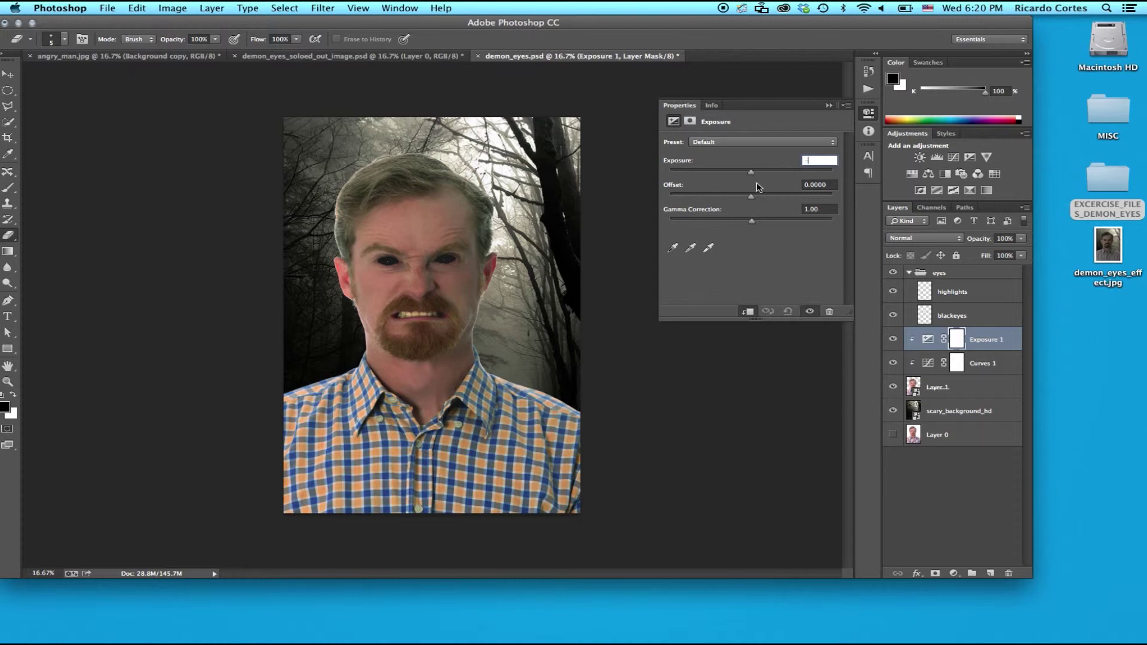
{"action": "type", "text": "-0.62"}
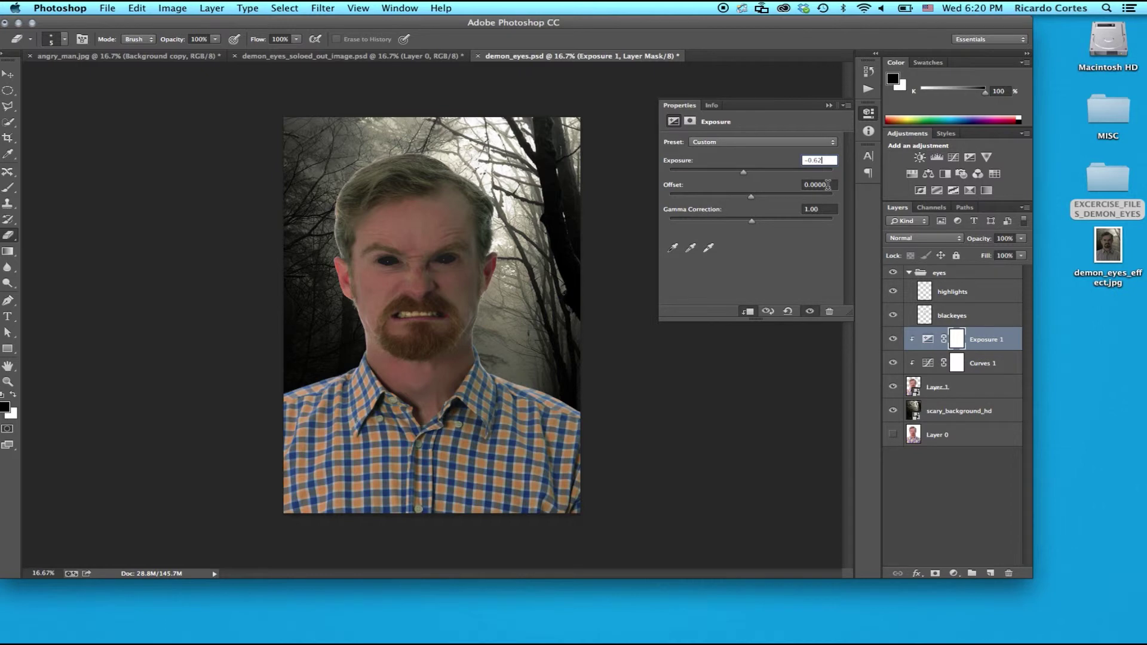
{"action": "left_click", "coordinate": [813, 210]}
{"action": "type", "text": "0.84"}
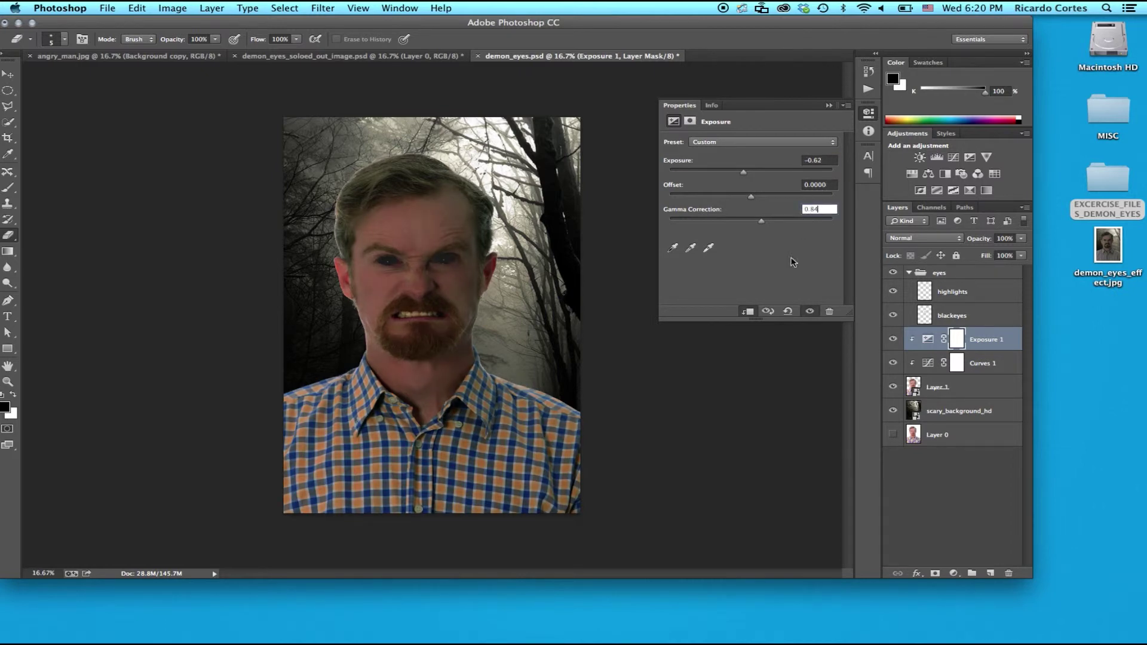
{"action": "left_click", "coordinate": [954, 573]}
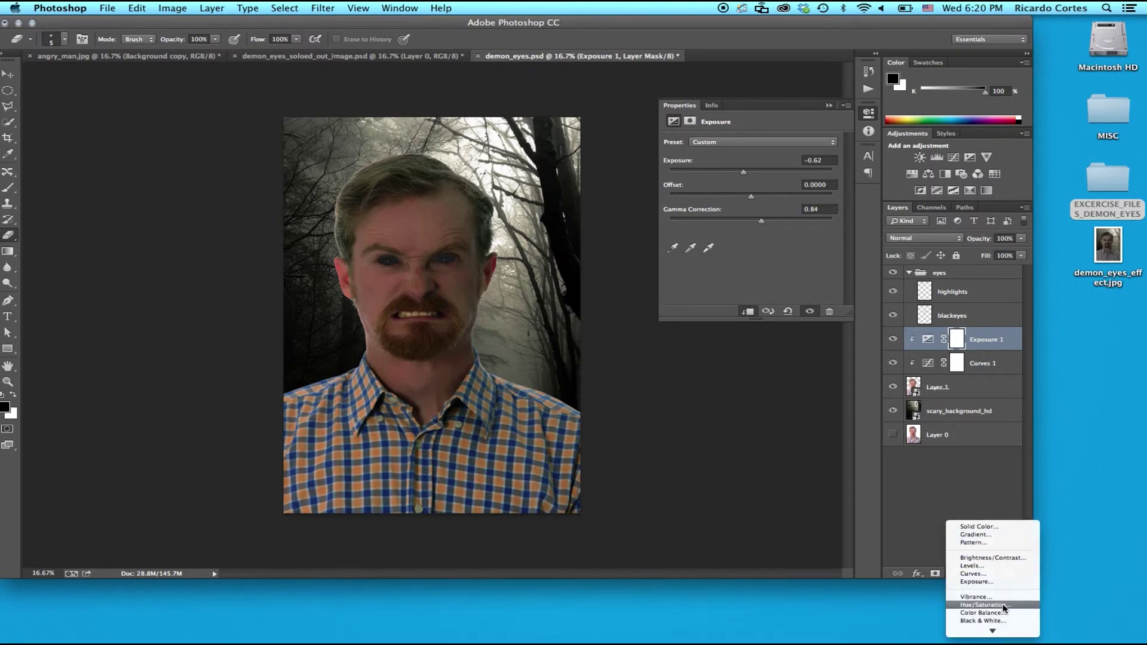
Add a Hue/Saturation adjustment with hue +10, saturation -46 and lightness 0
{"action": "left_click", "coordinate": [1004, 607]}
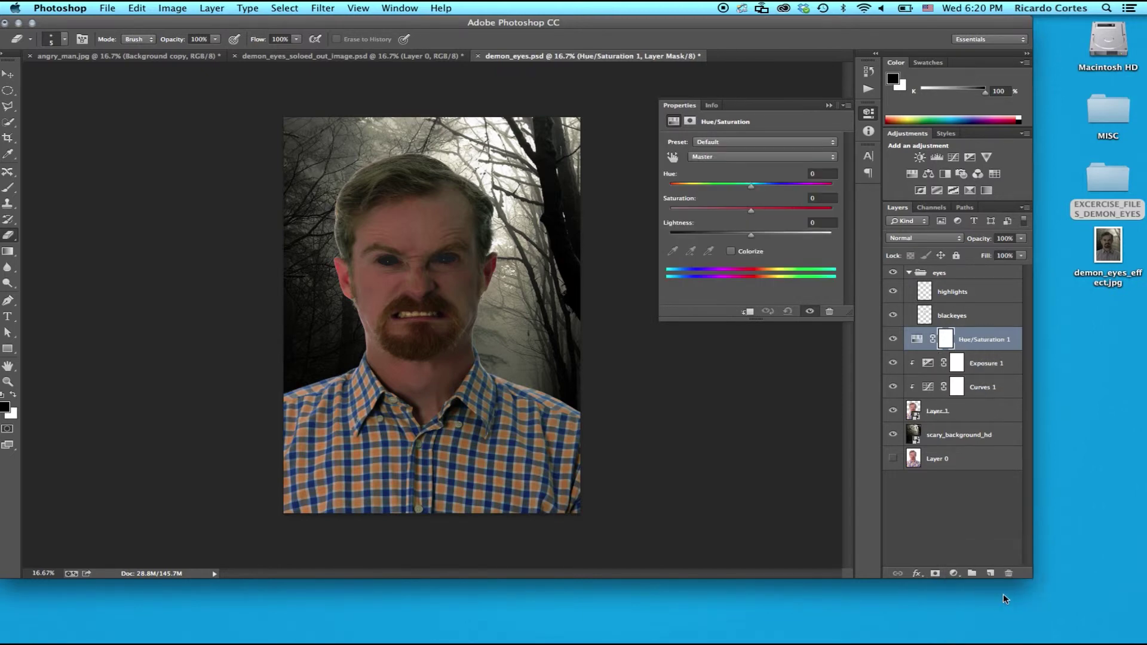
{"action": "left_click", "coordinate": [821, 174]}
{"action": "type", "text": "1"}
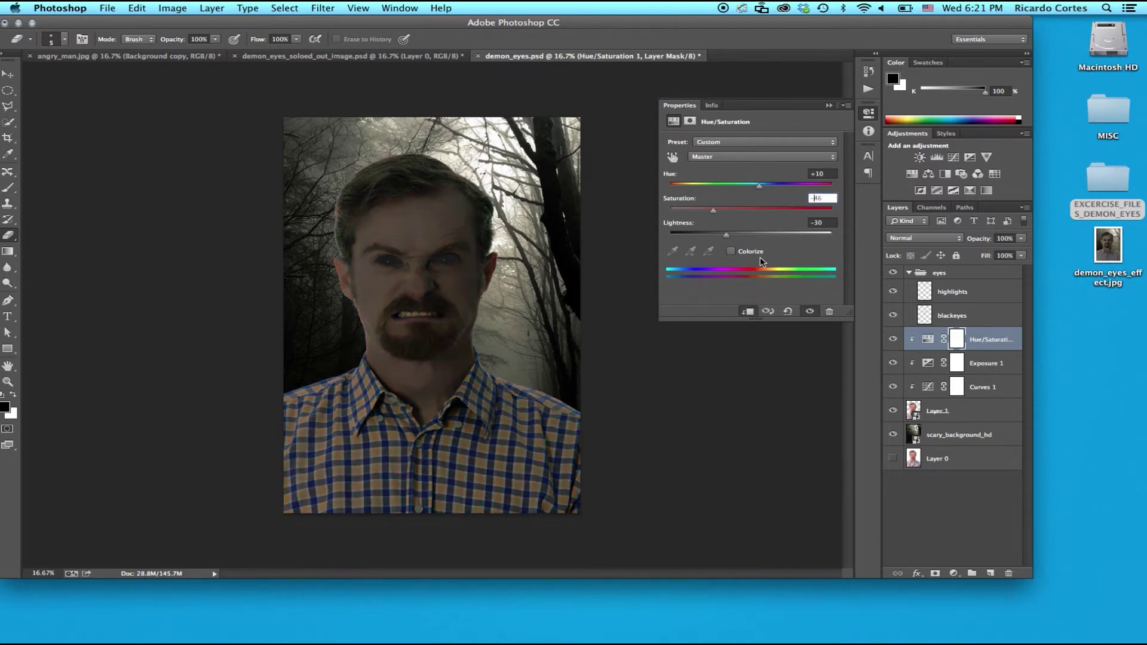
{"action": "double_click", "coordinate": [820, 222]}
{"action": "type", "text": "00"}
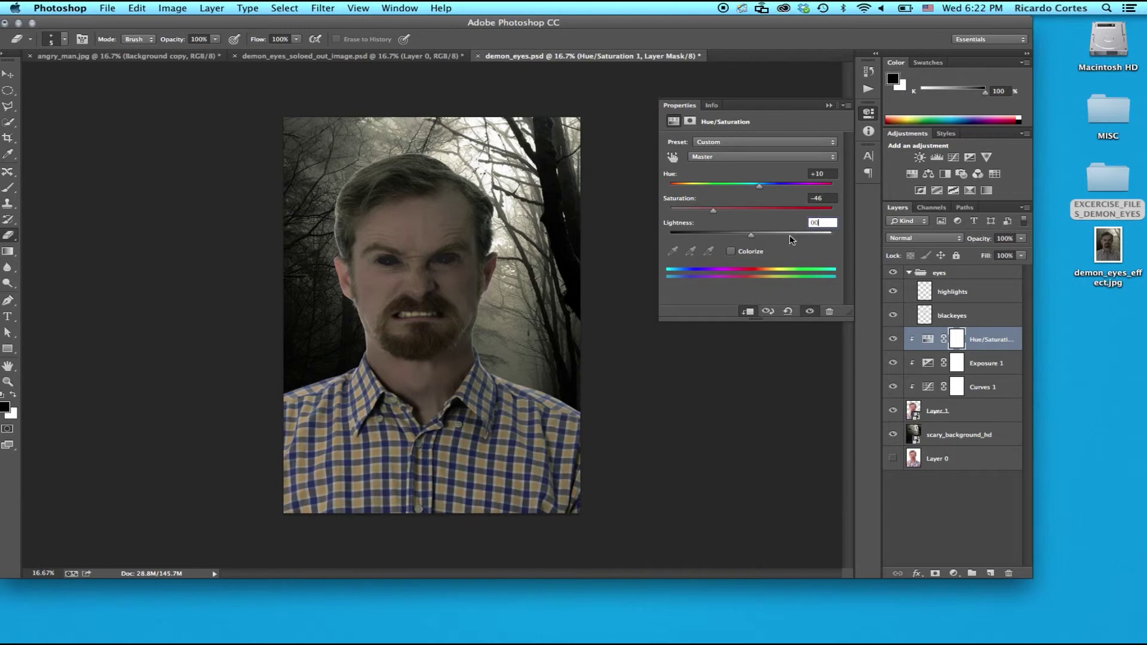